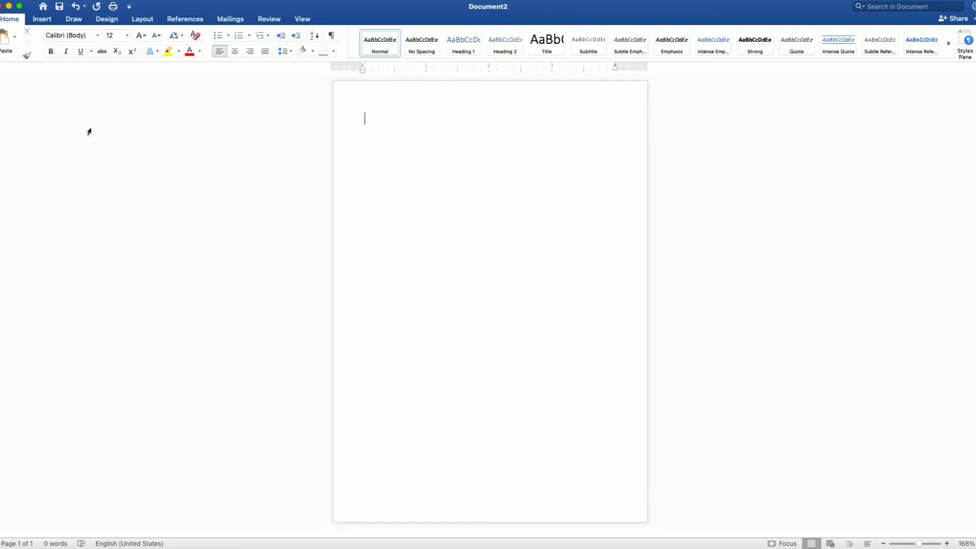
Insert the picture BTS3.jpg from the bts folder into the blank document.
left_click(124, 48)
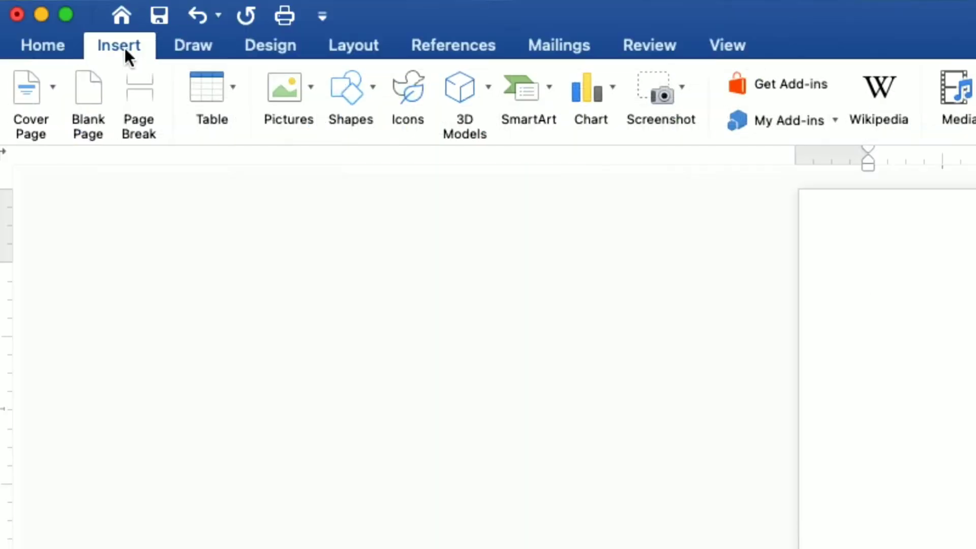
left_click(292, 99)
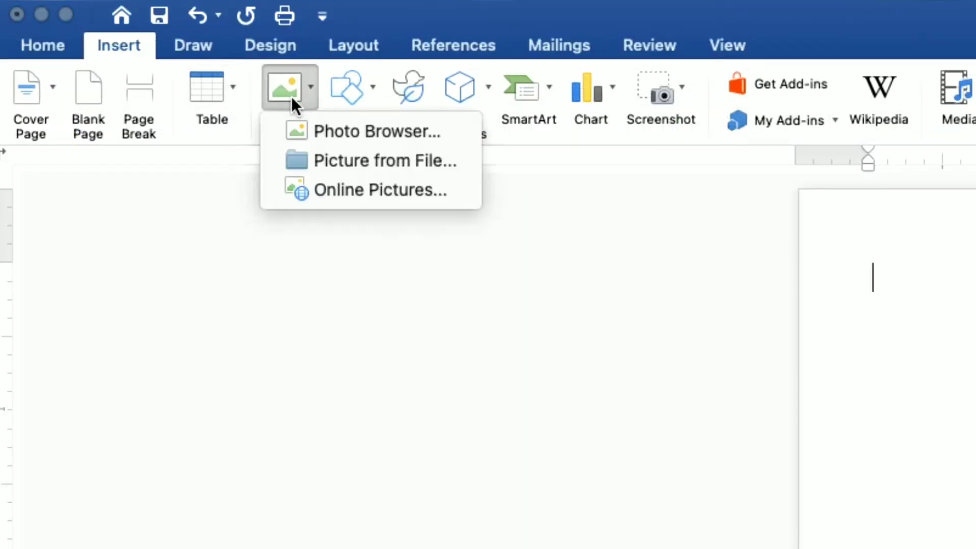
left_click(316, 164)
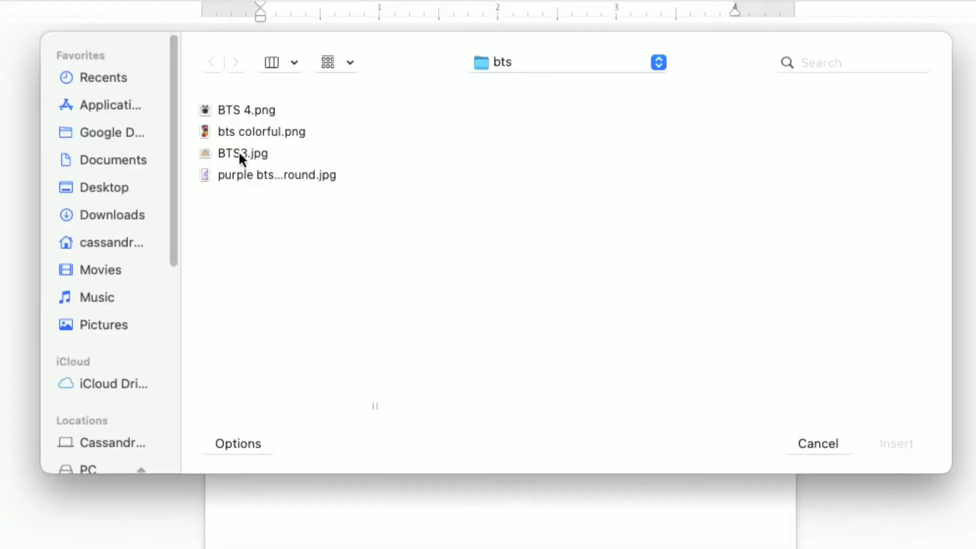
left_click(238, 154)
left_click(873, 446)
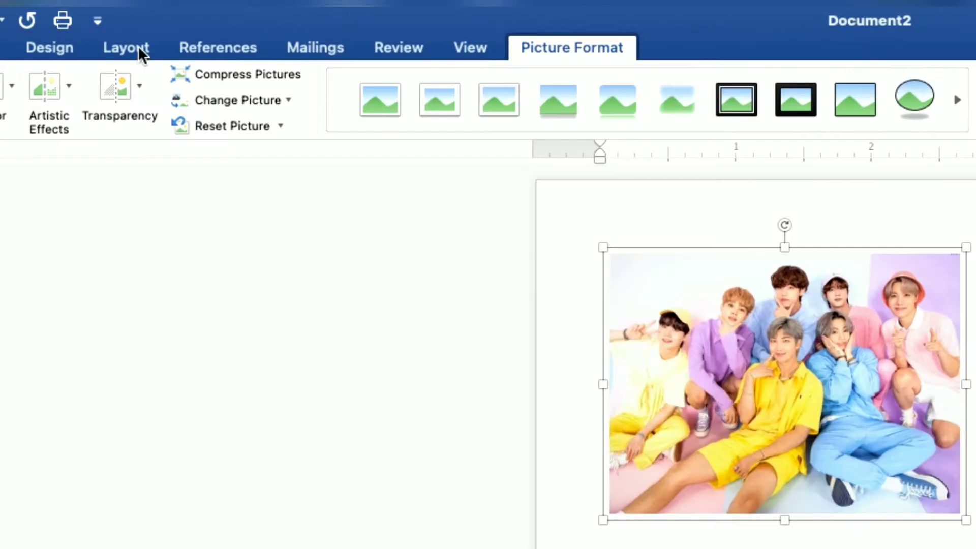
Set the group photo's text wrapping to Behind Text and enlarge it to about 3.97" wide by 2.98" high.
left_click(148, 19)
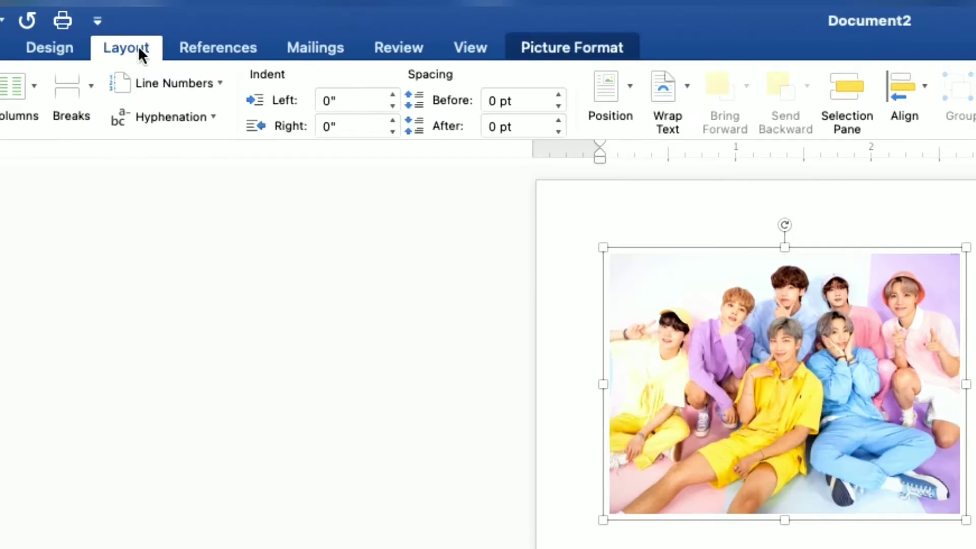
left_click(666, 98)
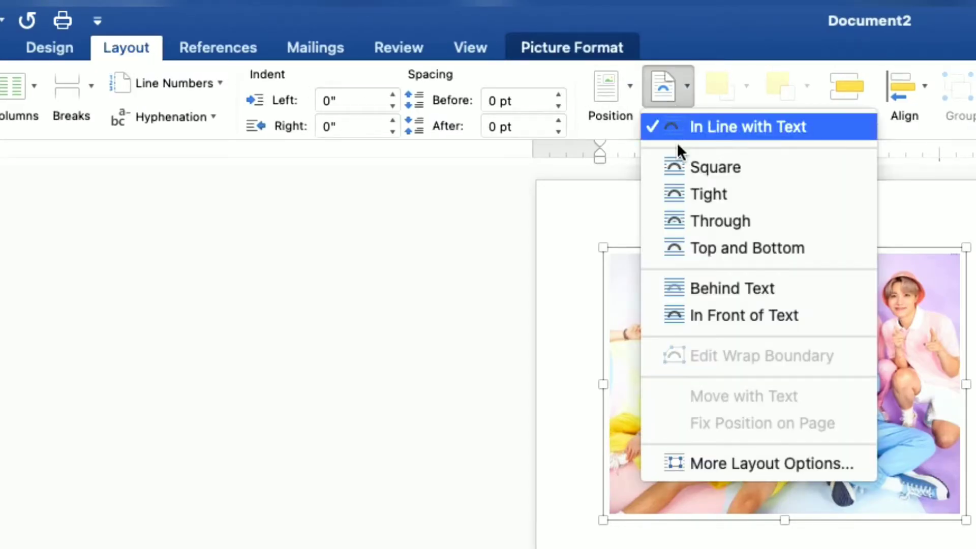
left_click(718, 287)
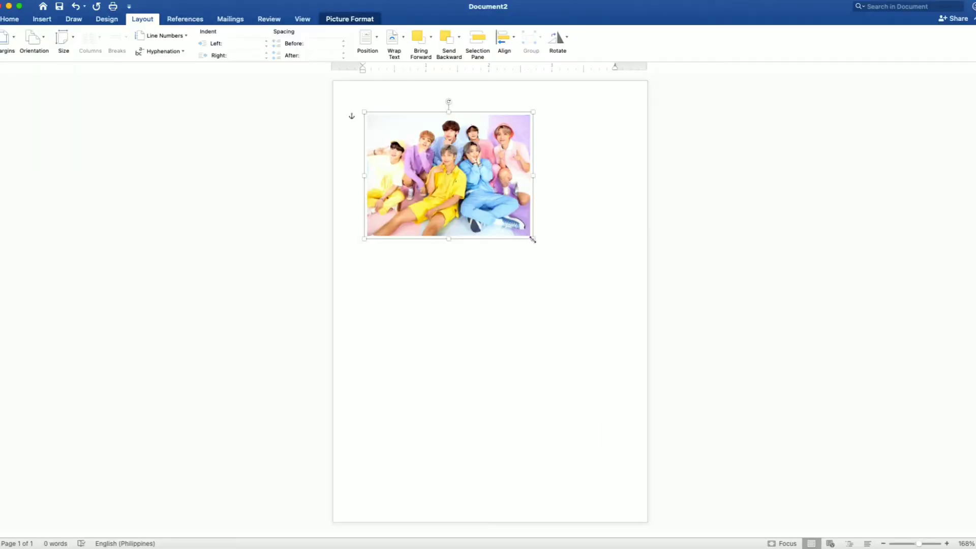
left_click_drag(532, 239, 609, 302)
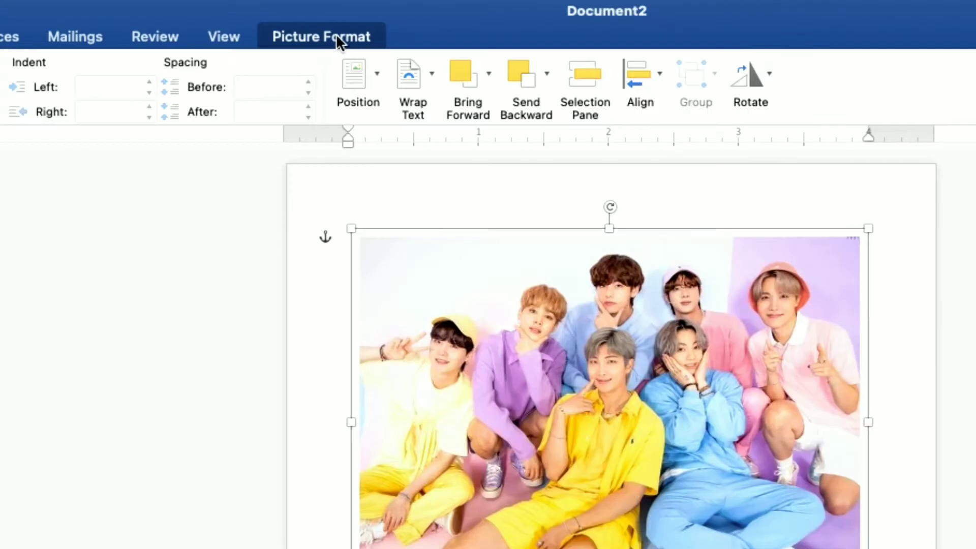
Crop the group photo to about 3.84" wide by 1.97" high, trimming its edges and mostly its lower part.
left_click(359, 21)
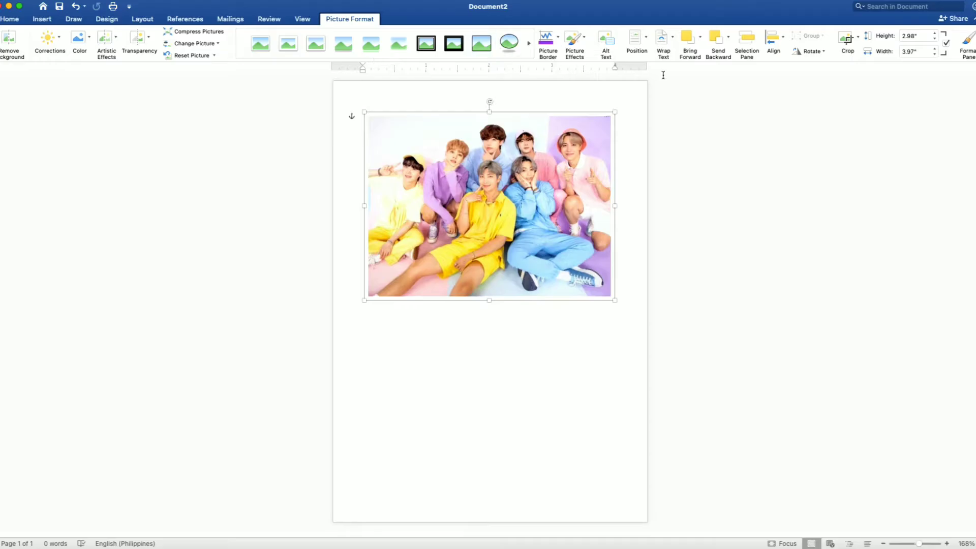
left_click(846, 40)
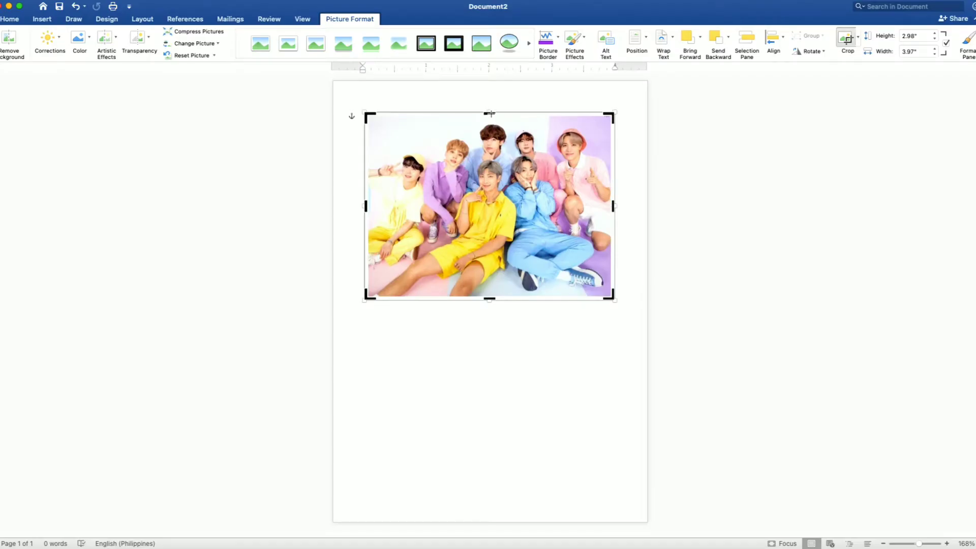
left_click_drag(491, 114, 490, 119)
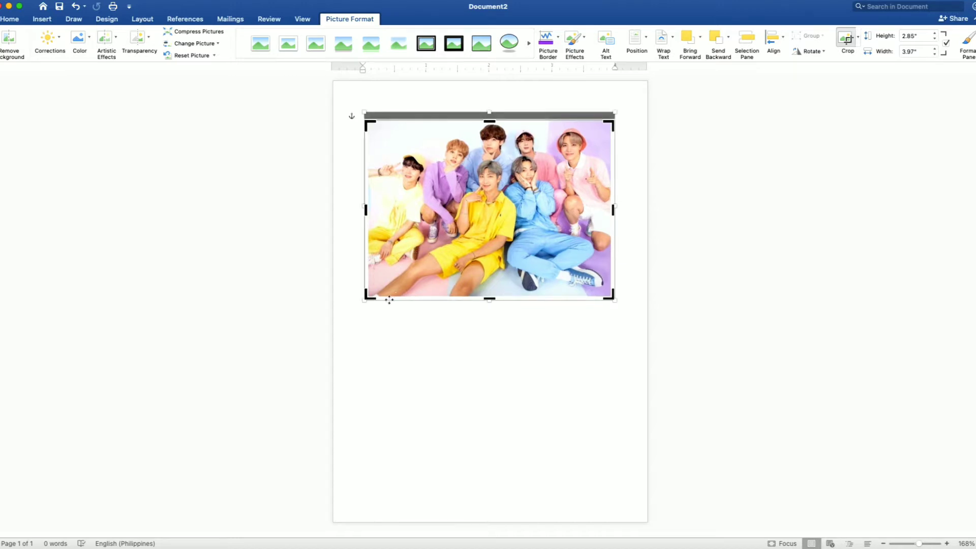
left_click_drag(367, 293, 368, 243)
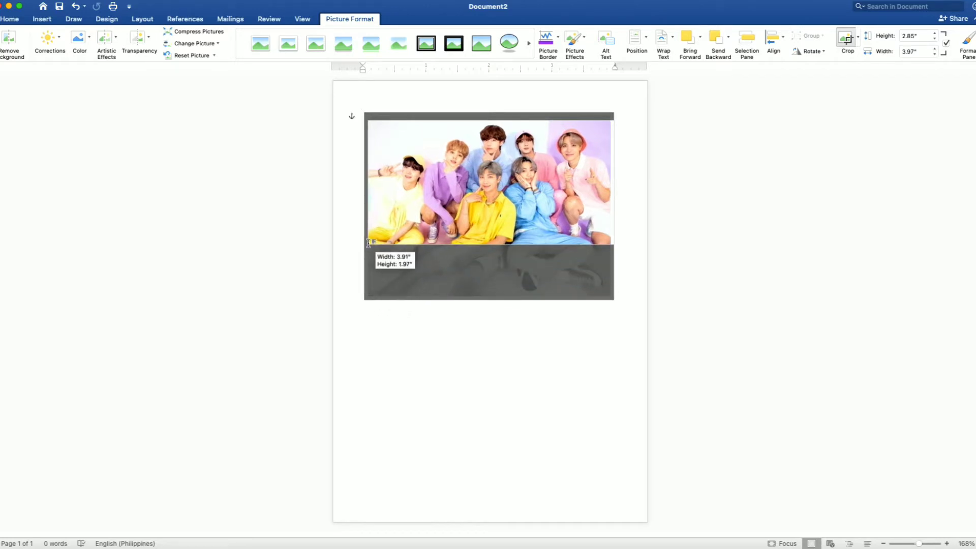
left_click_drag(369, 243, 369, 243)
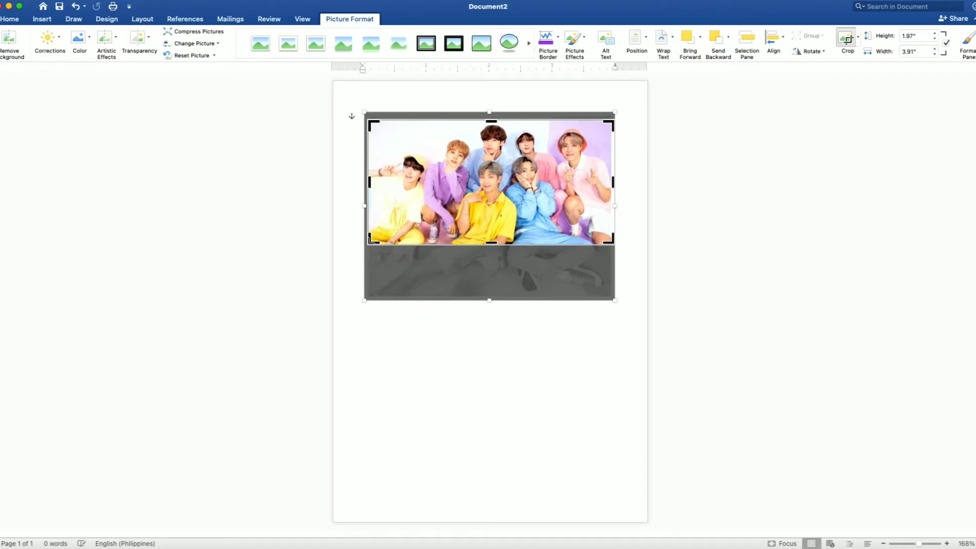
left_click_drag(613, 183, 611, 181)
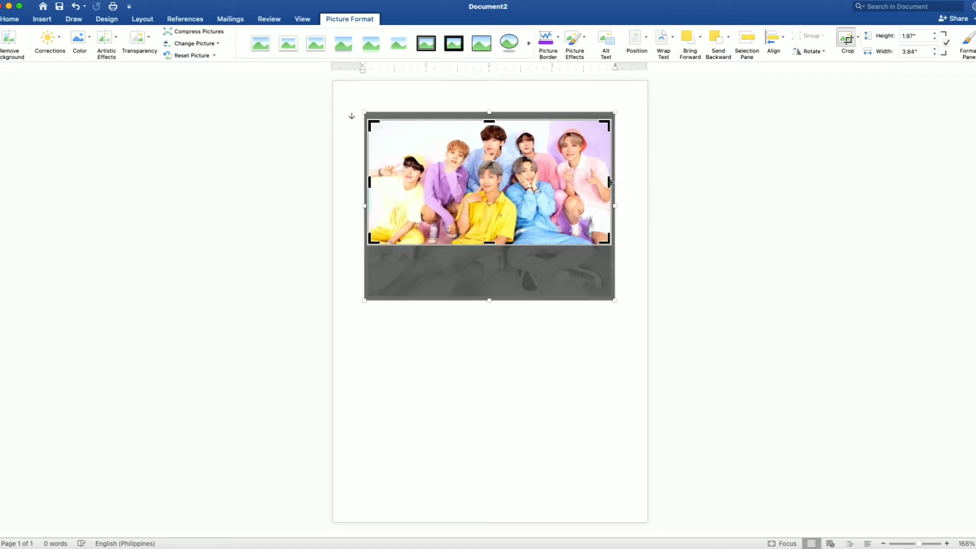
left_click(636, 198)
Move the cropped photo to the page's top edge and enlarge it to the full page width, about 4.98" by 2.55".
left_click_drag(445, 201, 412, 169)
left_click_drag(576, 207, 646, 237)
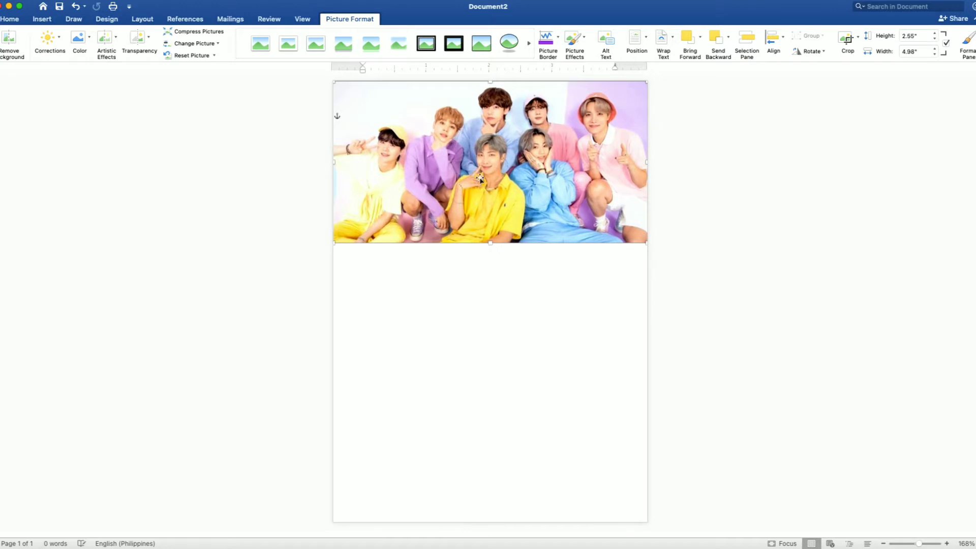
key("cmd+z")
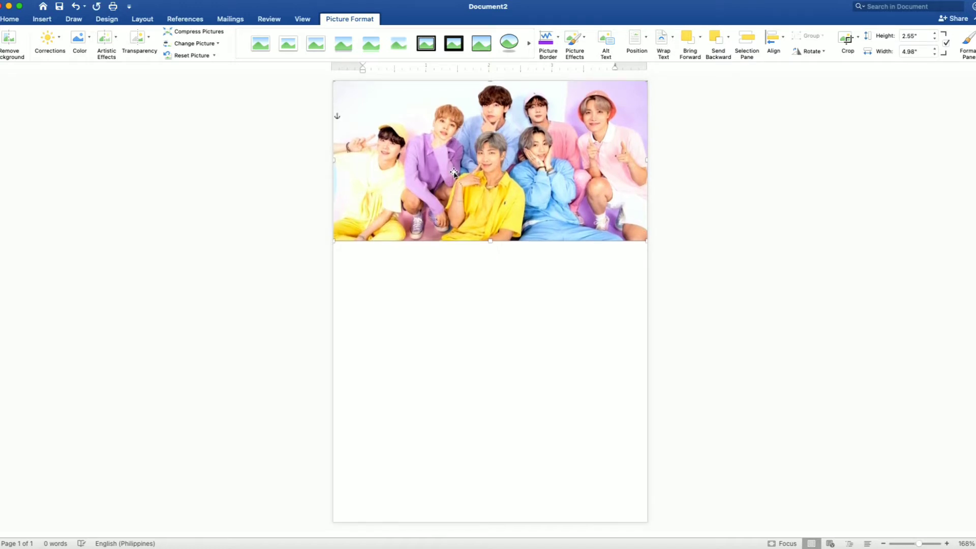
left_click(849, 249)
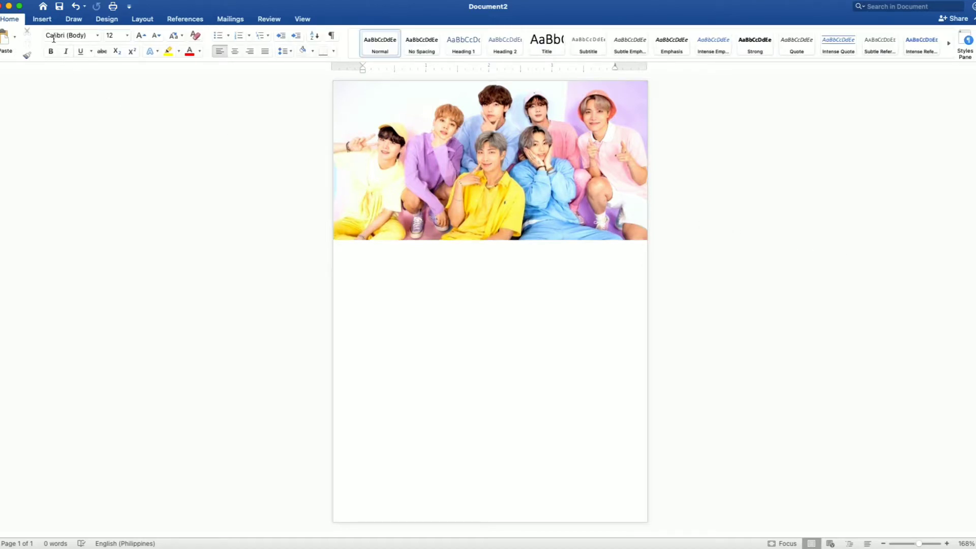
Insert the picture bts colorful.png from the bts folder.
left_click(44, 20)
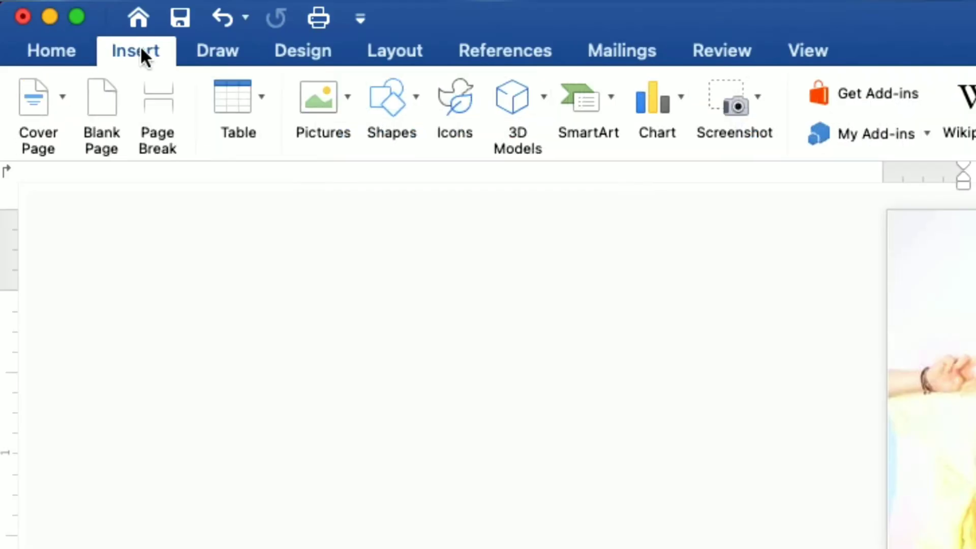
left_click(336, 101)
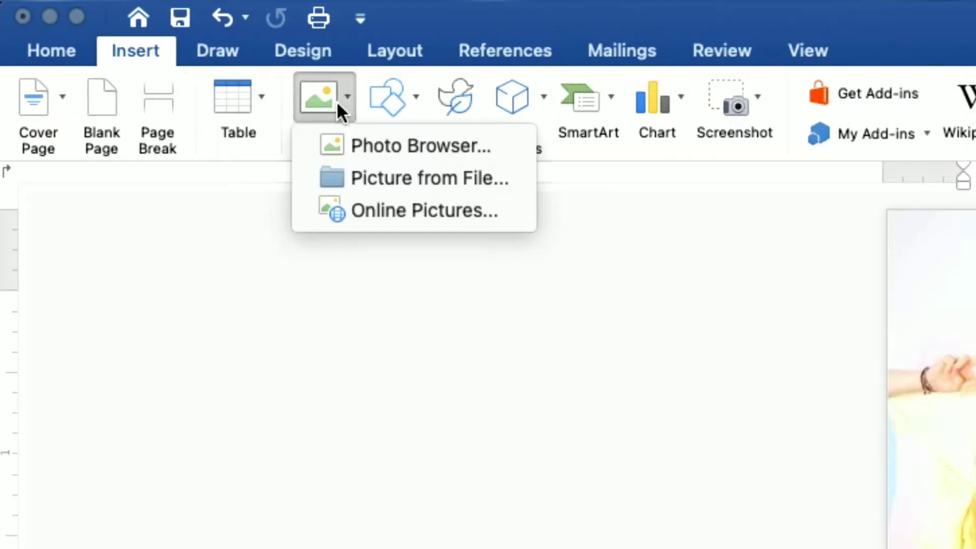
left_click(373, 178)
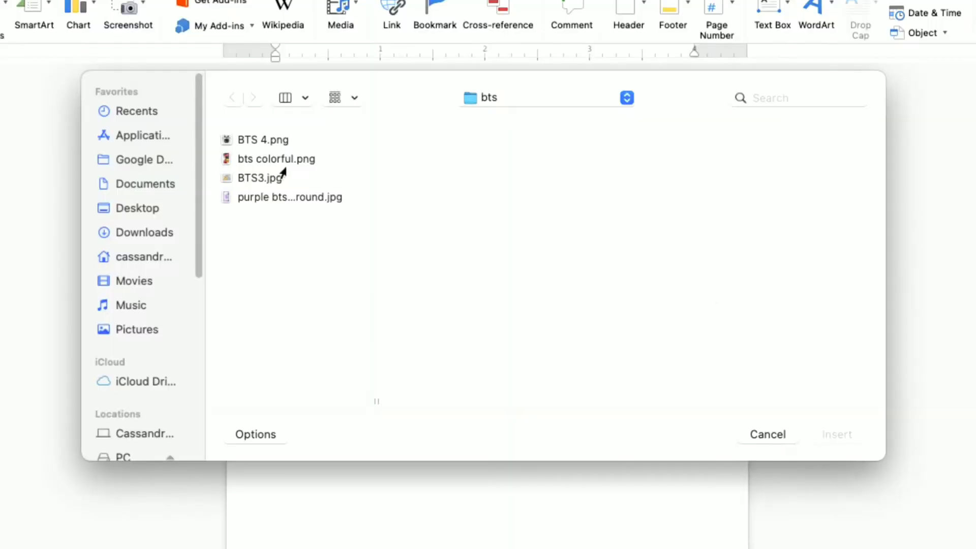
left_click(279, 162)
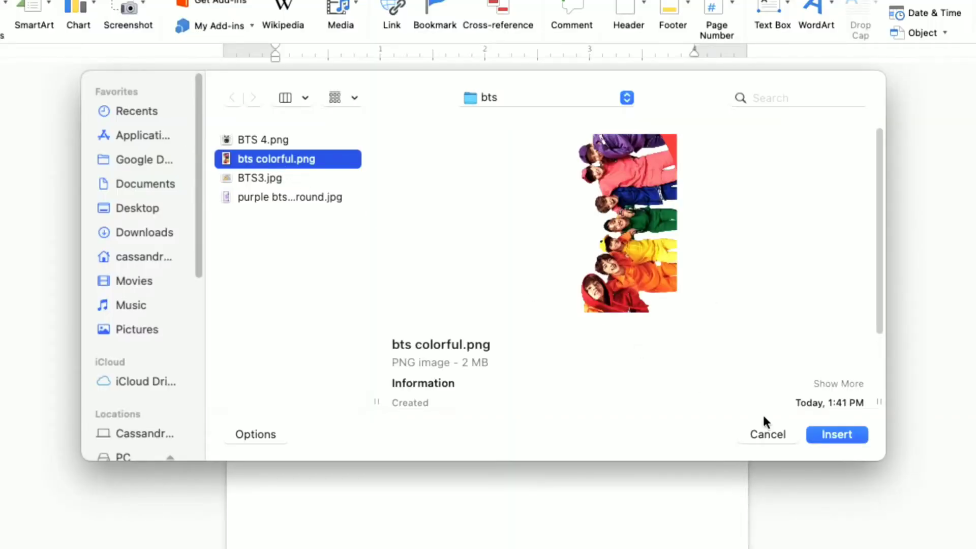
left_click(832, 433)
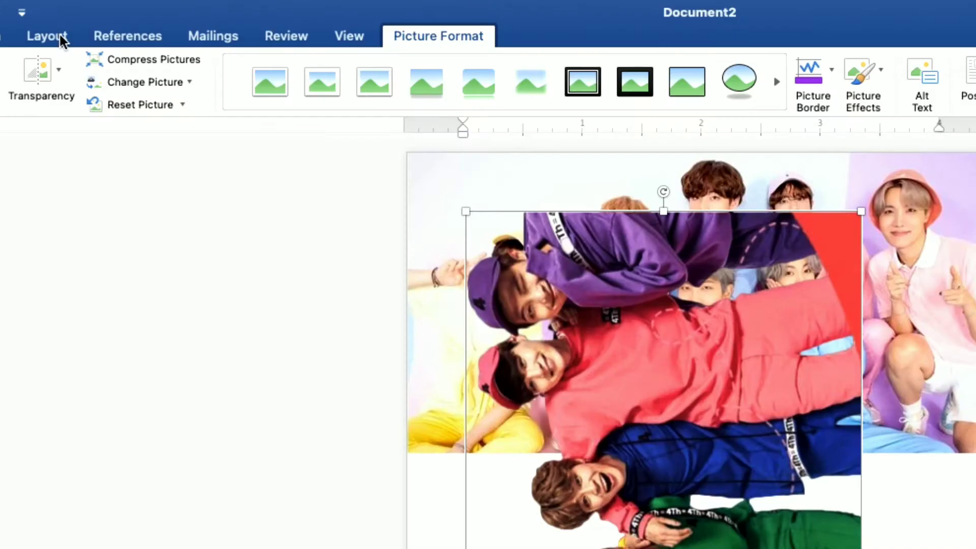
Set the colorful picture's text wrapping to Behind Text and rotate it 90° clockwise so the people stand upright.
left_click(148, 19)
left_click(523, 71)
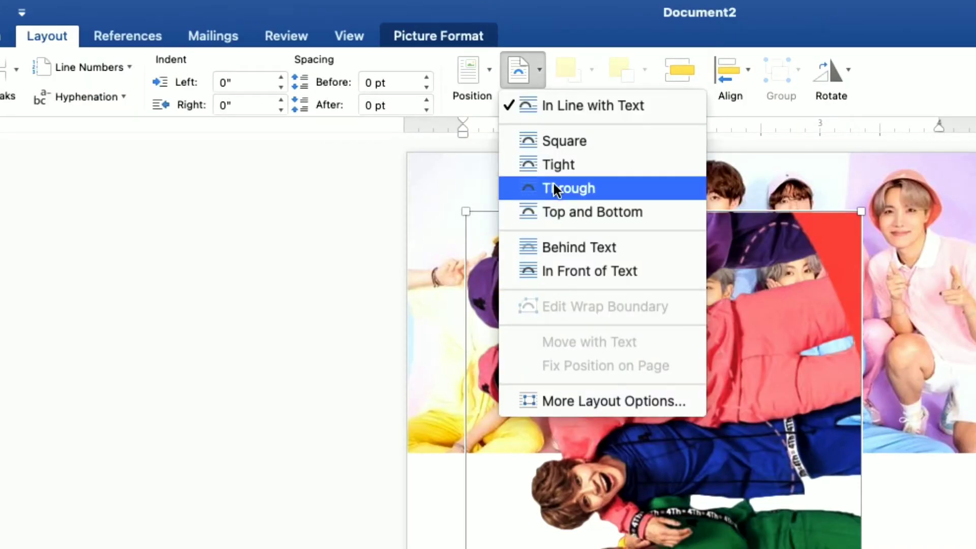
left_click(563, 246)
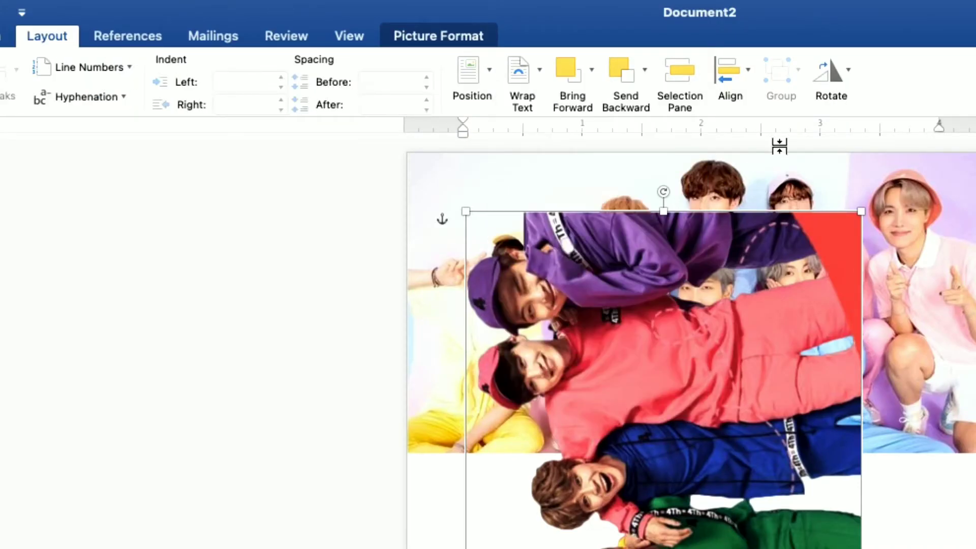
left_click(854, 71)
left_click(864, 105)
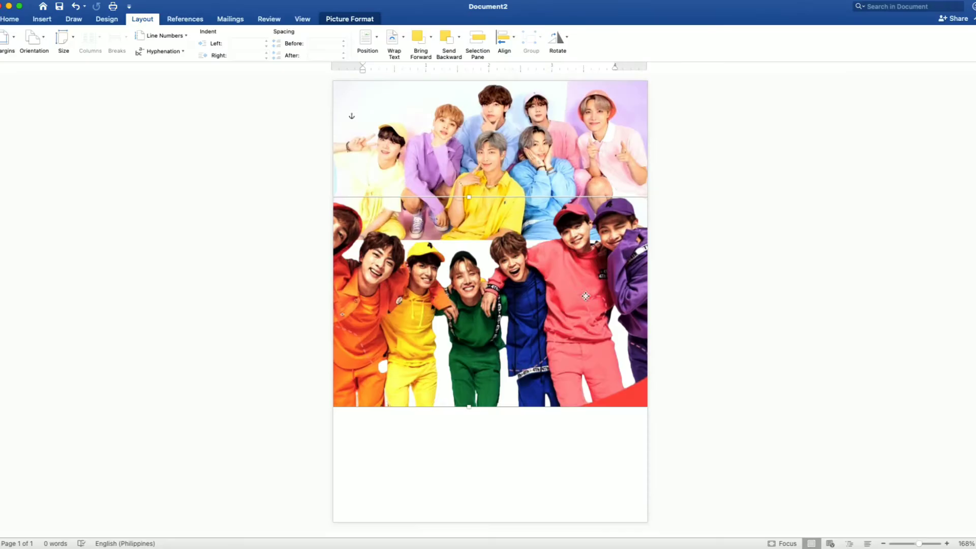
Scale the colorful picture to the full page width and place it at the page's bottom edge, with the legs running off the page.
left_click_drag(610, 288, 565, 300)
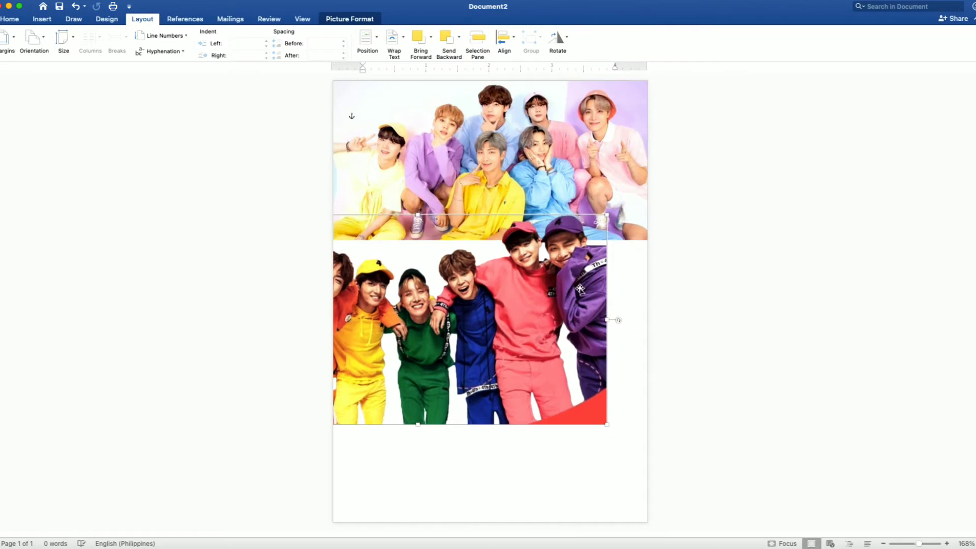
left_click_drag(607, 216, 480, 327)
left_click_drag(425, 347, 473, 458)
left_click_drag(585, 424, 646, 401)
left_click_drag(582, 421, 583, 433)
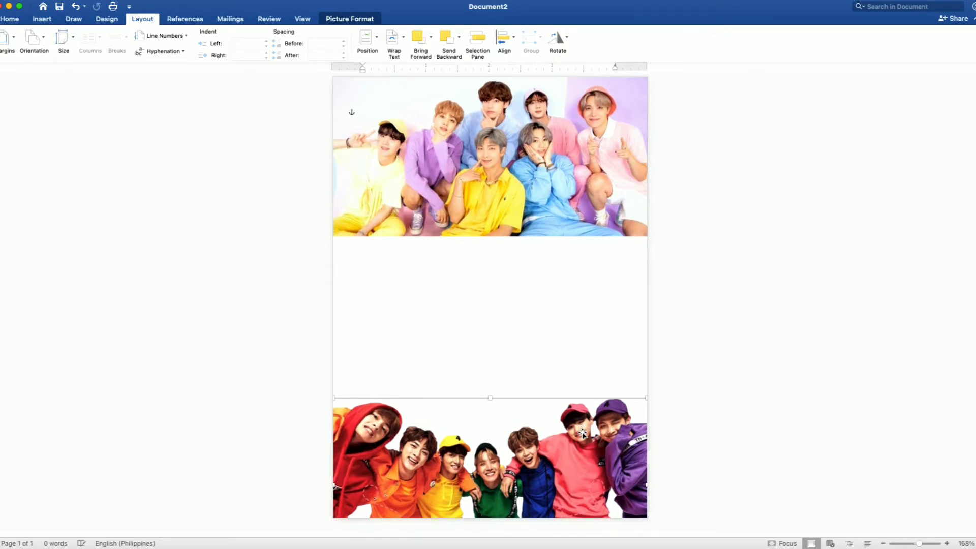
left_click(755, 415)
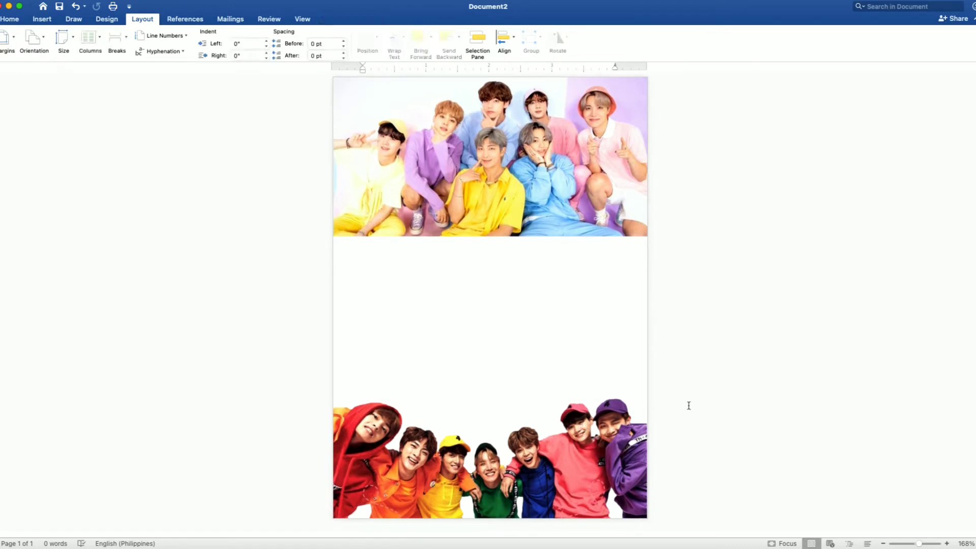
Insert the picture purple bts background.jpg from the bts folder.
left_click(41, 21)
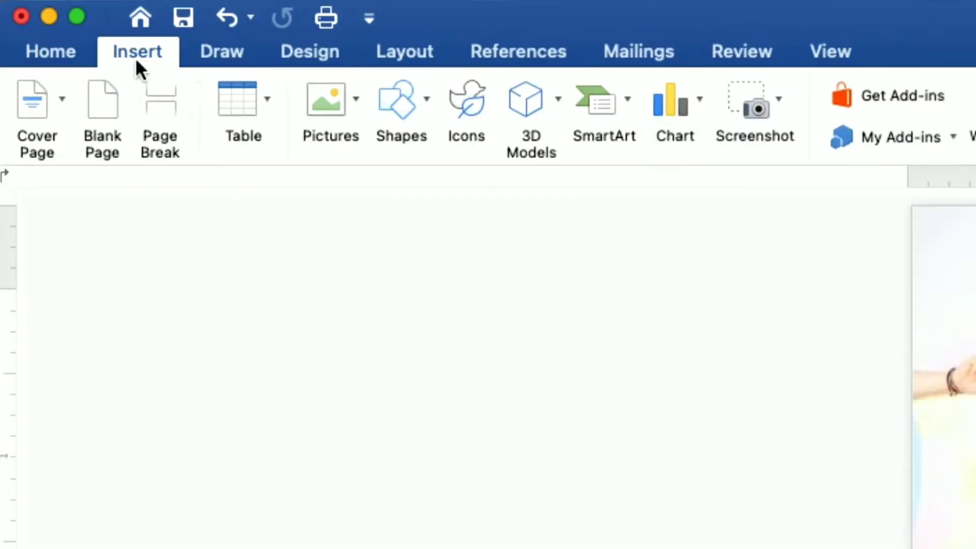
left_click(112, 37)
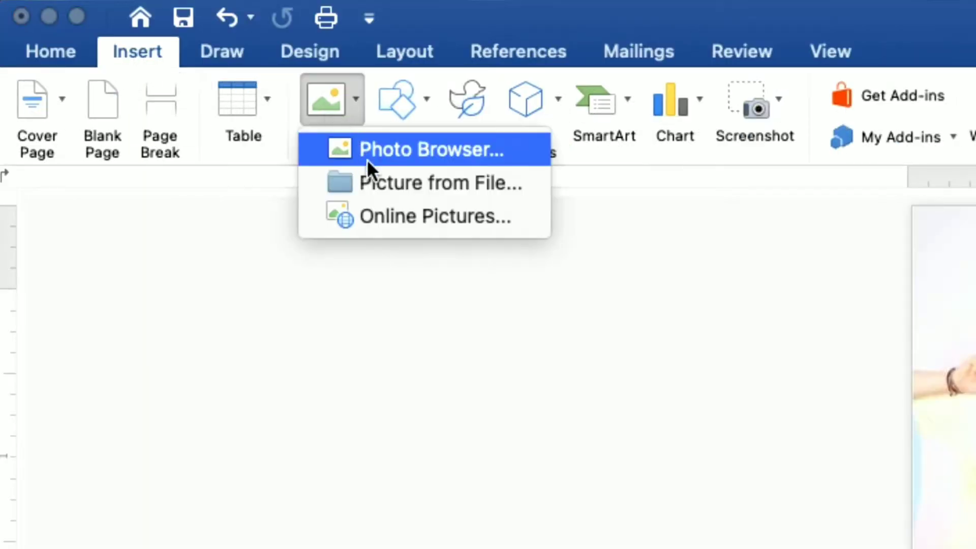
left_click(375, 180)
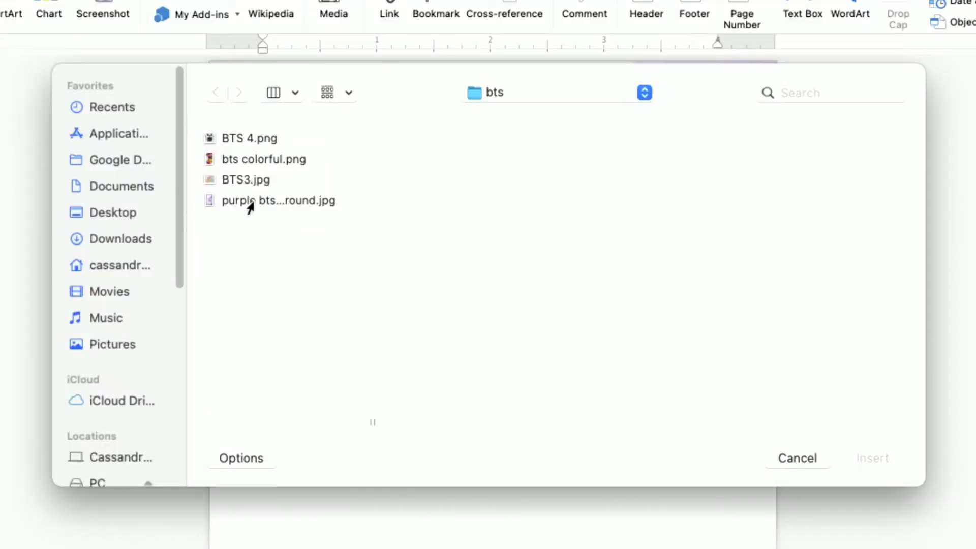
left_click(251, 203)
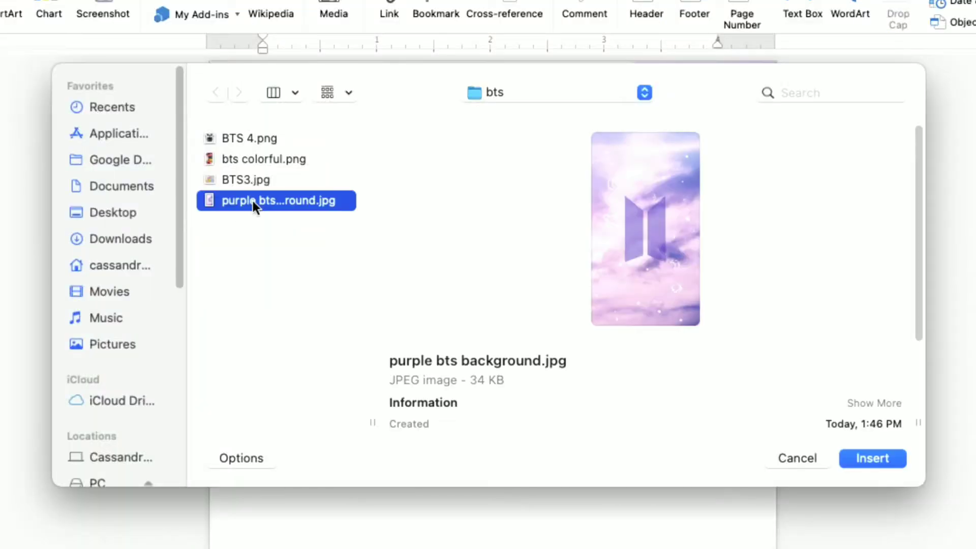
left_click(859, 459)
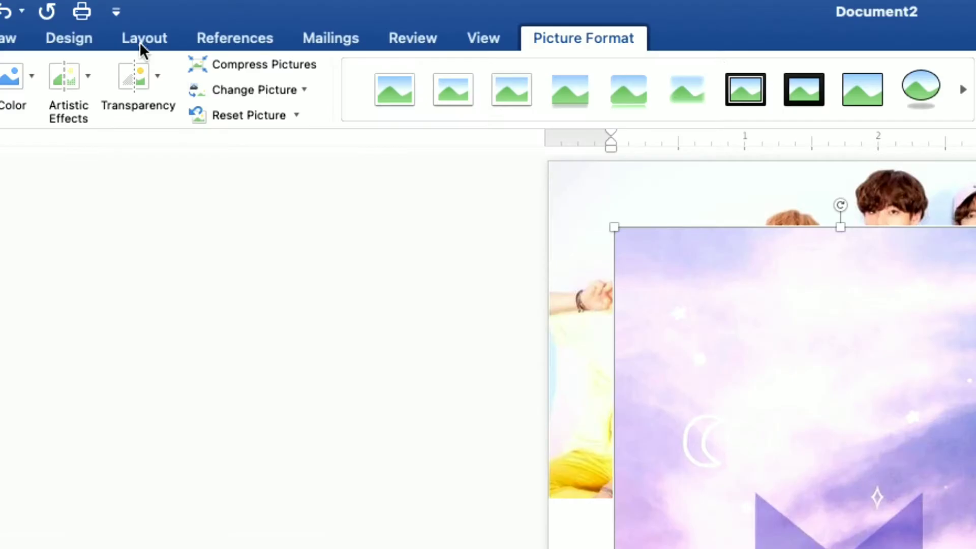
Set the purple background picture's text wrapping to Behind Text and scale it up to the full page width.
left_click(143, 20)
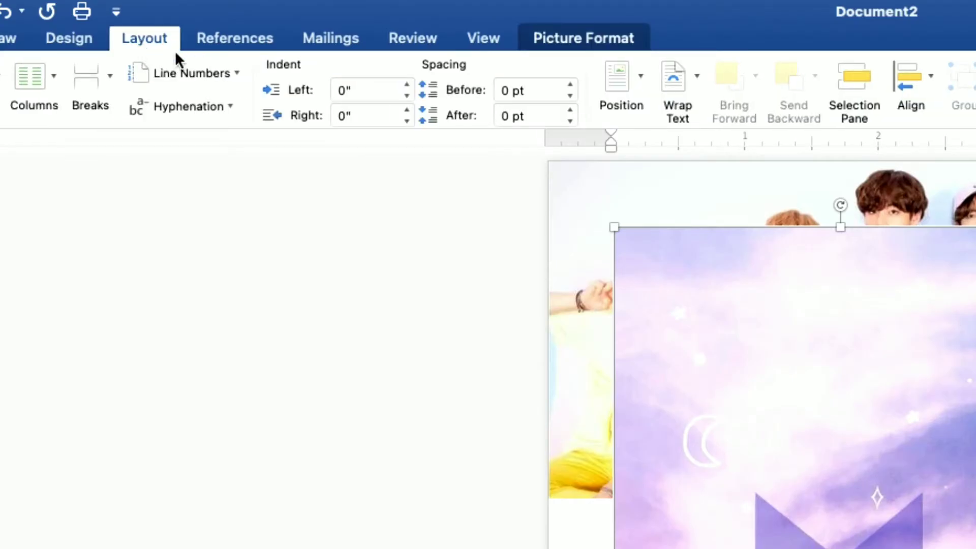
left_click(687, 78)
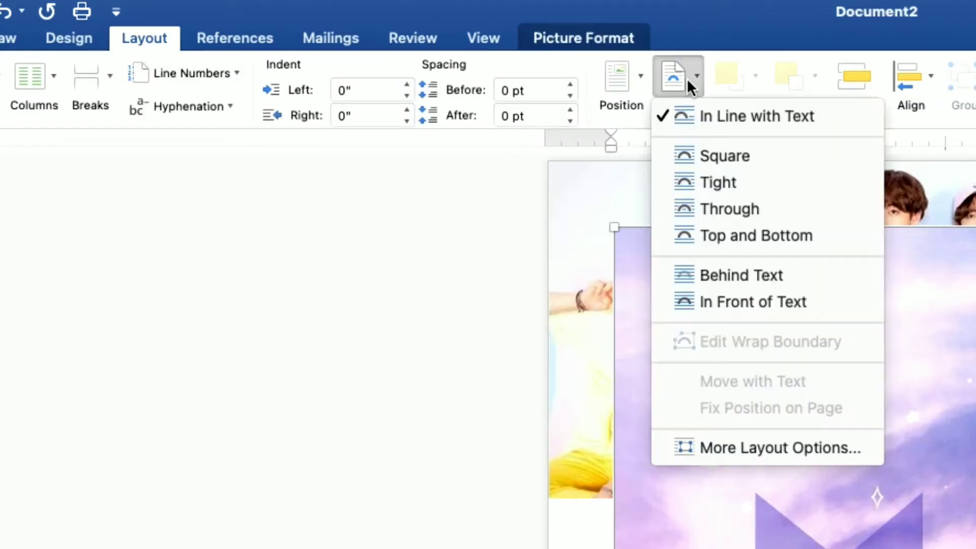
left_click(726, 275)
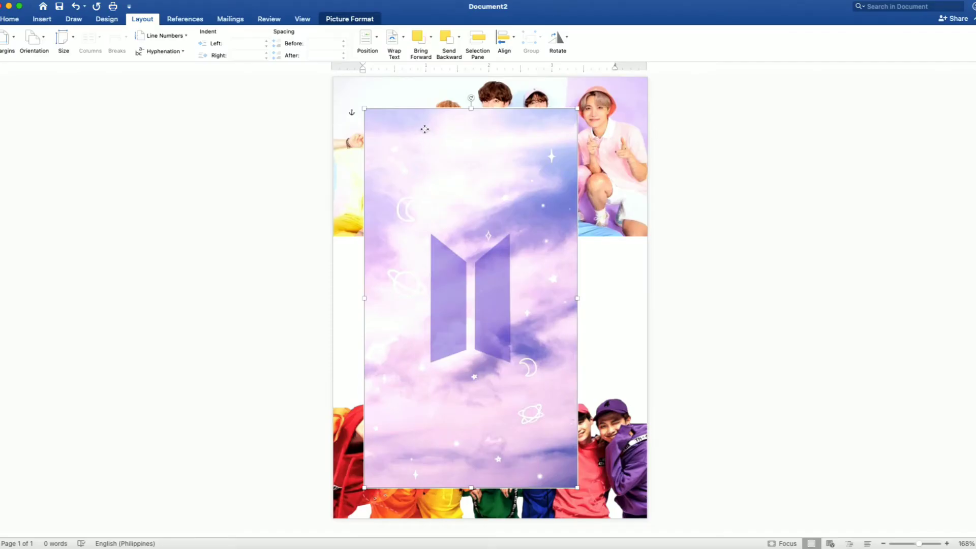
left_click_drag(424, 129, 395, 131)
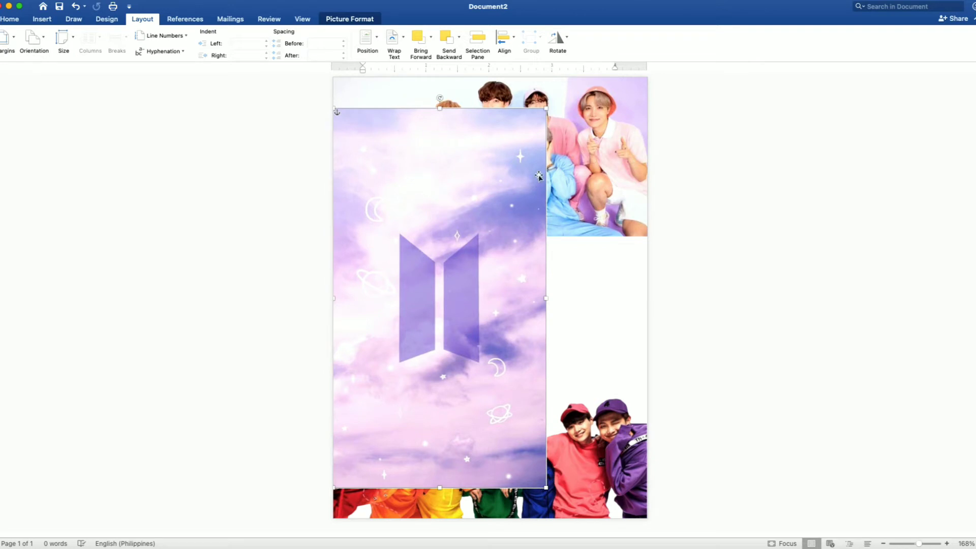
left_click_drag(547, 108, 646, 92)
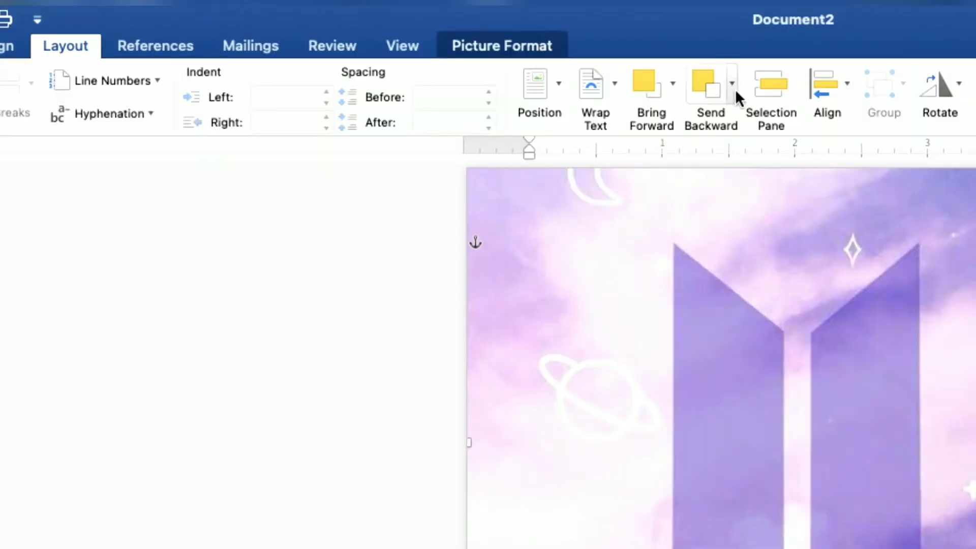
Send the purple background behind the other pictures and move it down so it fills the area between and behind both group photos.
left_click(735, 89)
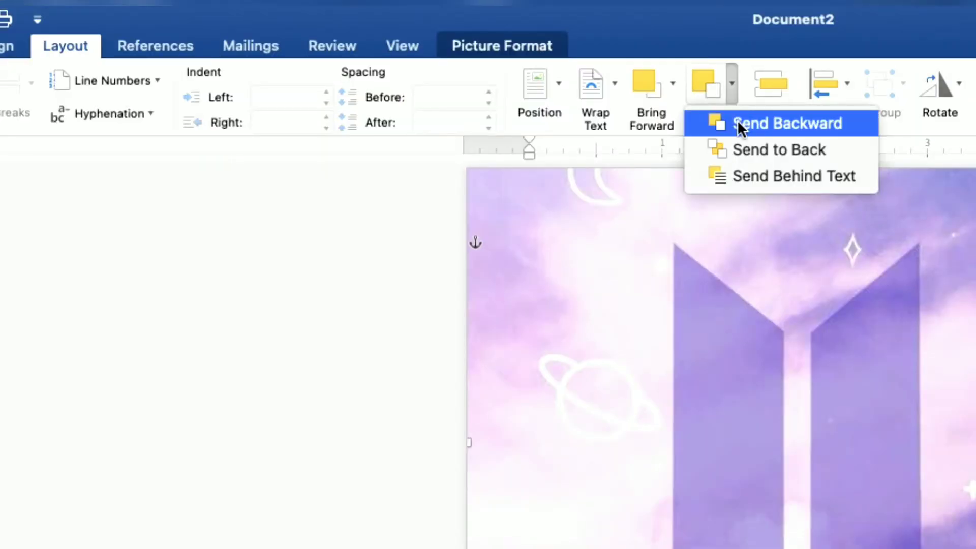
left_click(737, 120)
left_click(732, 90)
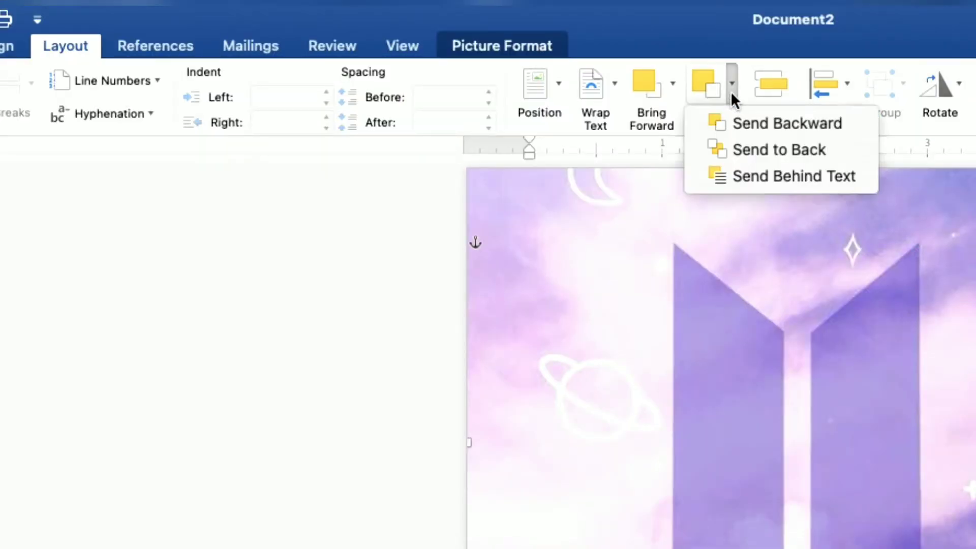
left_click(748, 148)
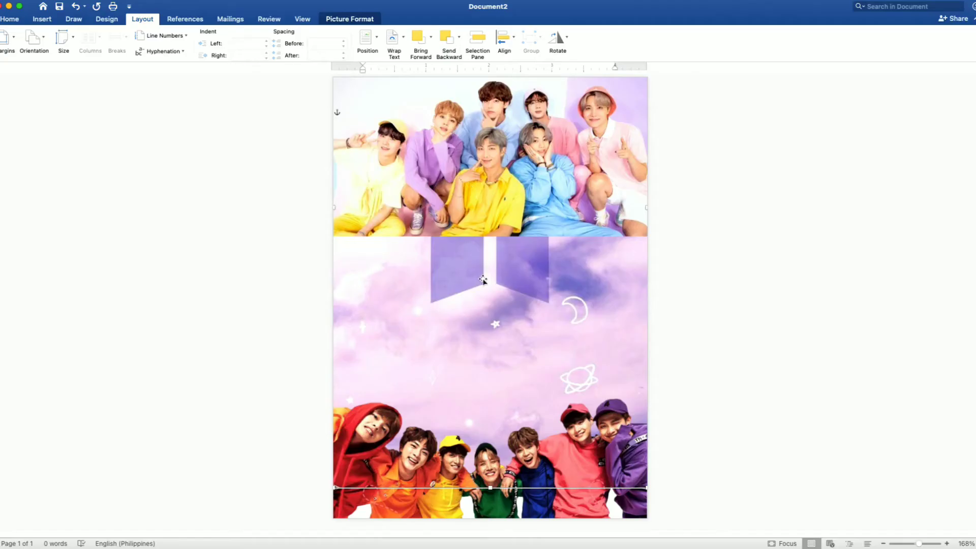
left_click_drag(786, 548, 792, 548)
left_click_drag(485, 281, 484, 318)
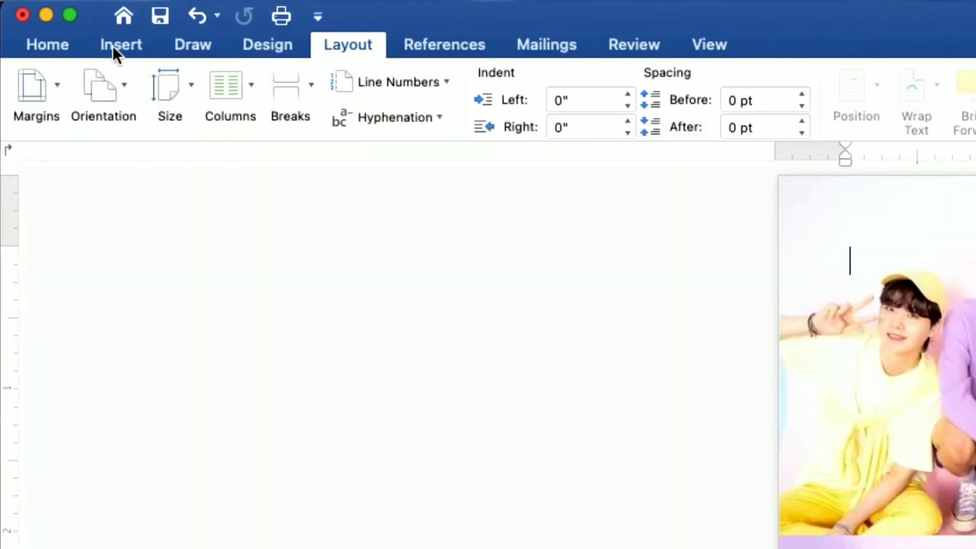
Insert the picture BTS 4.png from the bts folder.
left_click(40, 20)
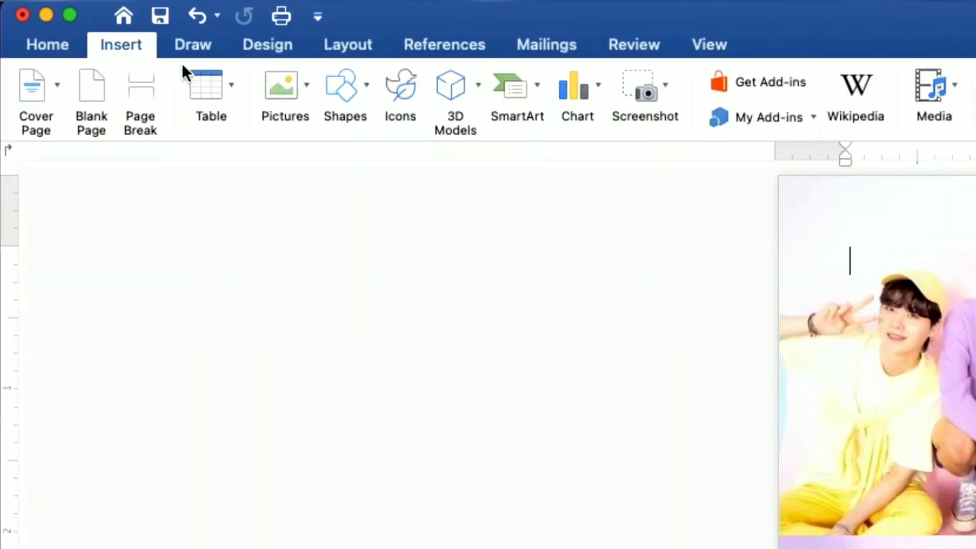
left_click(305, 87)
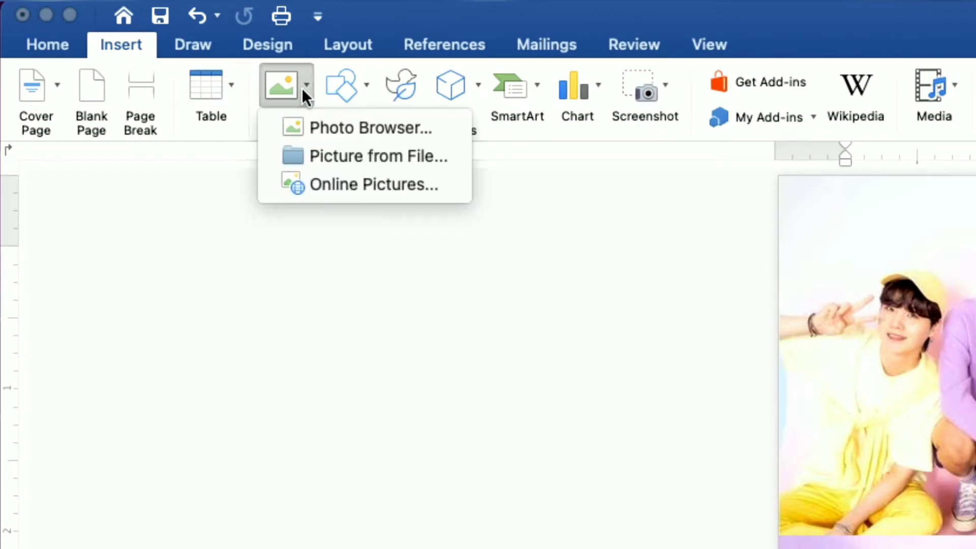
left_click(327, 159)
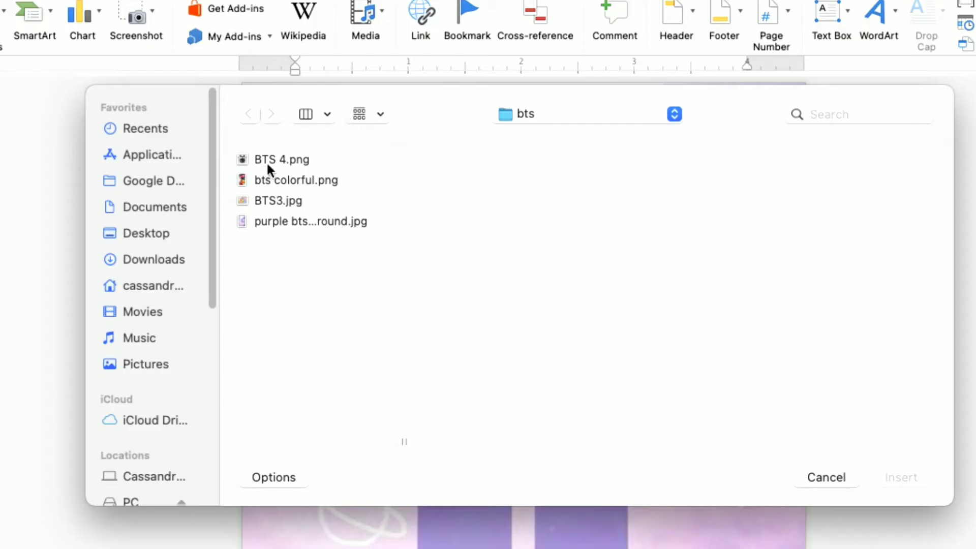
left_click(346, 121)
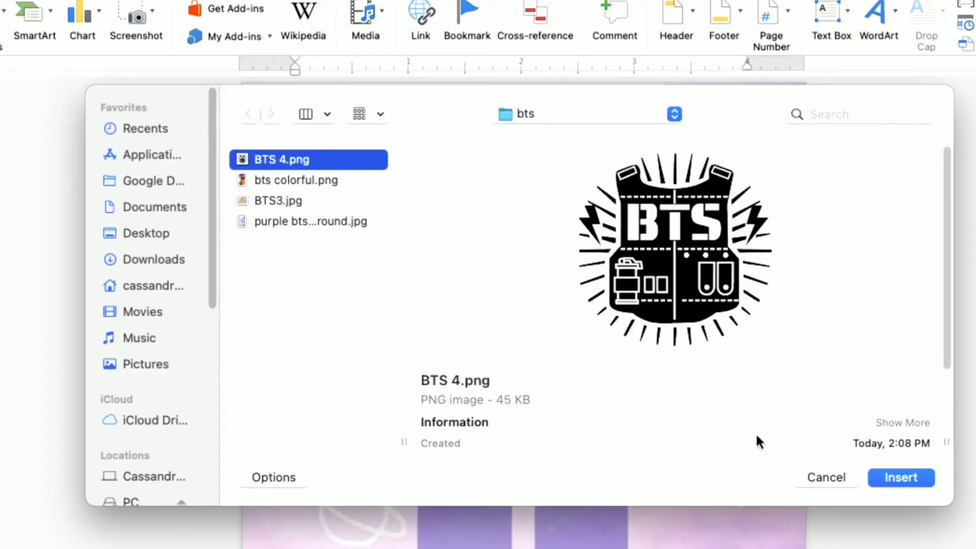
left_click(878, 477)
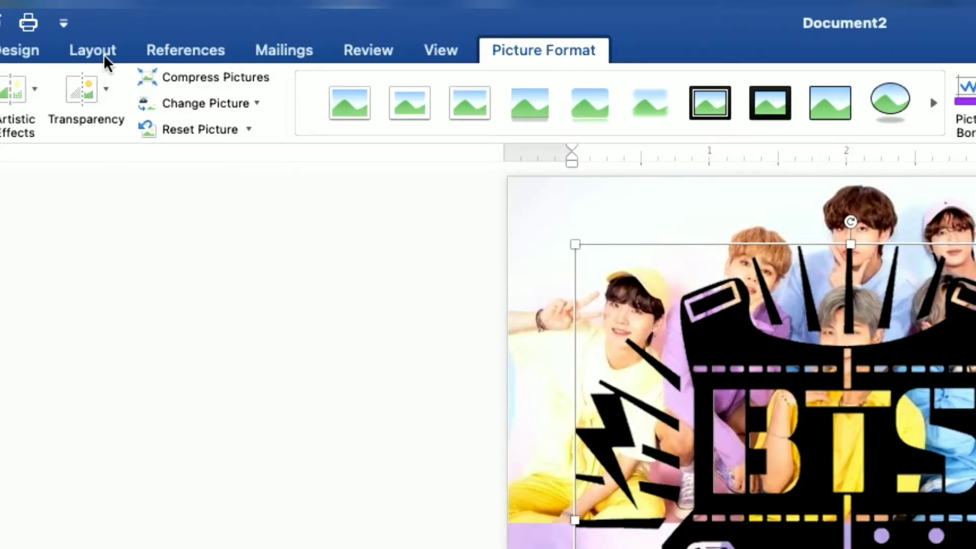
Set the black BTS logo picture's text wrapping to Behind Text.
left_click(103, 54)
left_click(634, 101)
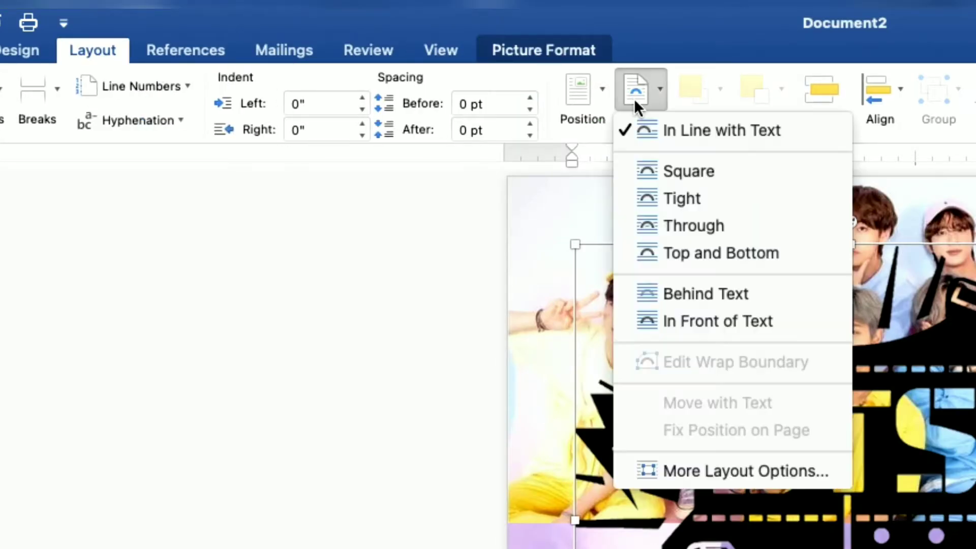
left_click(685, 293)
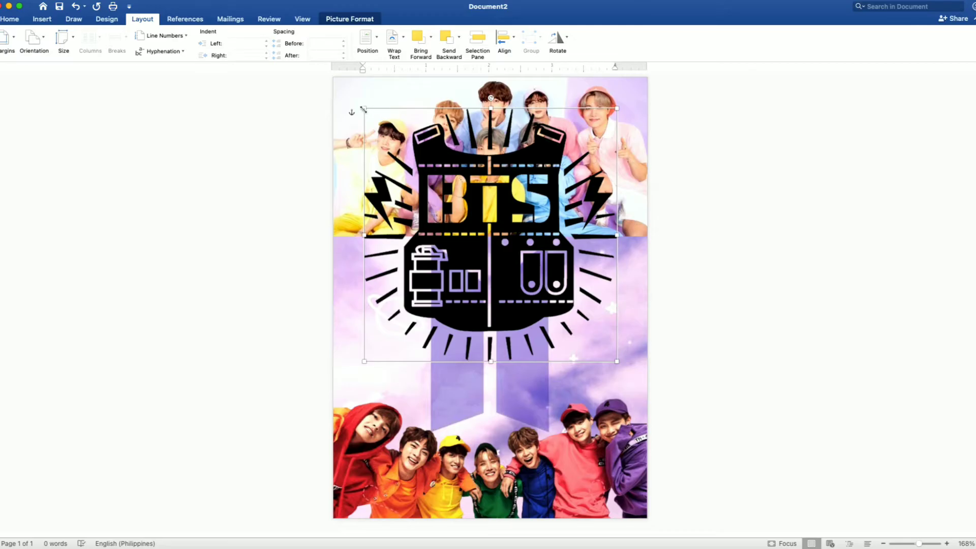
Shrink the BTS logo to about a quarter of the page width and place it by the page's right edge, overlapping the upper photo's lower edge.
left_click_drag(364, 108, 602, 269)
left_click_drag(555, 307, 588, 275)
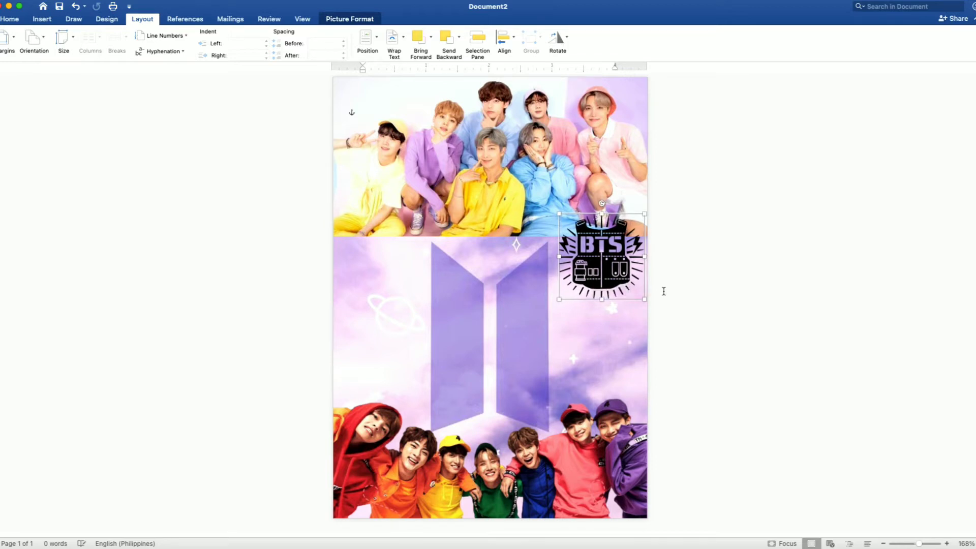
left_click(770, 314)
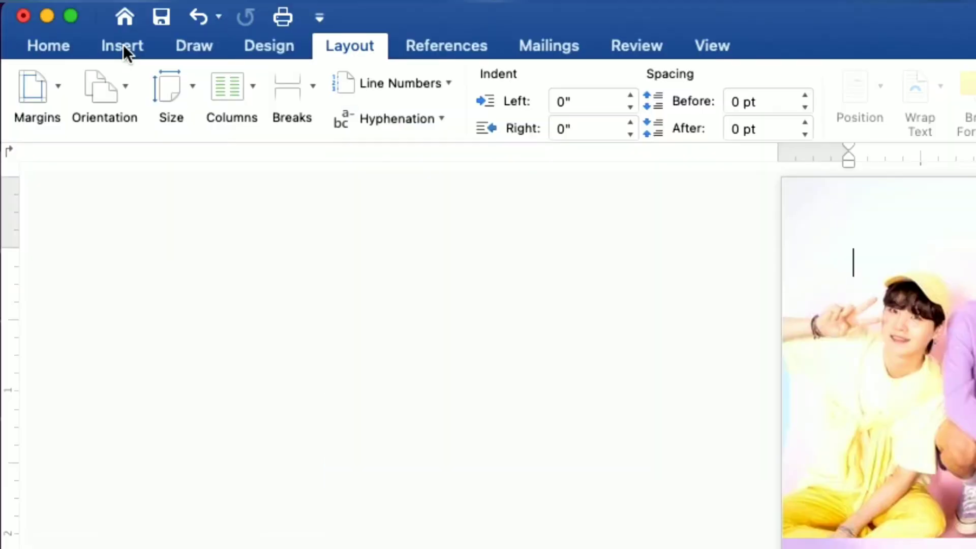
Draw a rectangle about 0.7" high and 3.55" wide across the lower part of the upper group photo, beside the BTS logo.
left_click(42, 19)
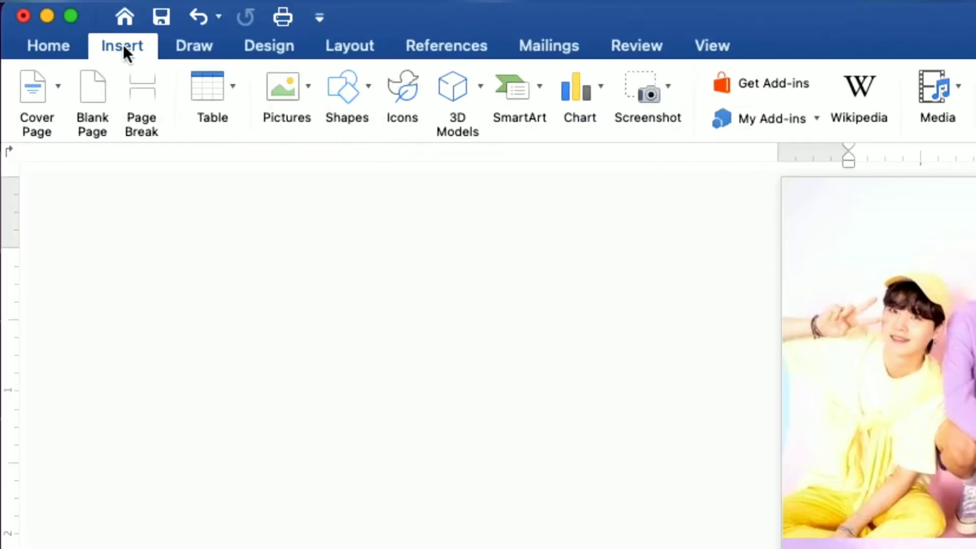
left_click(349, 90)
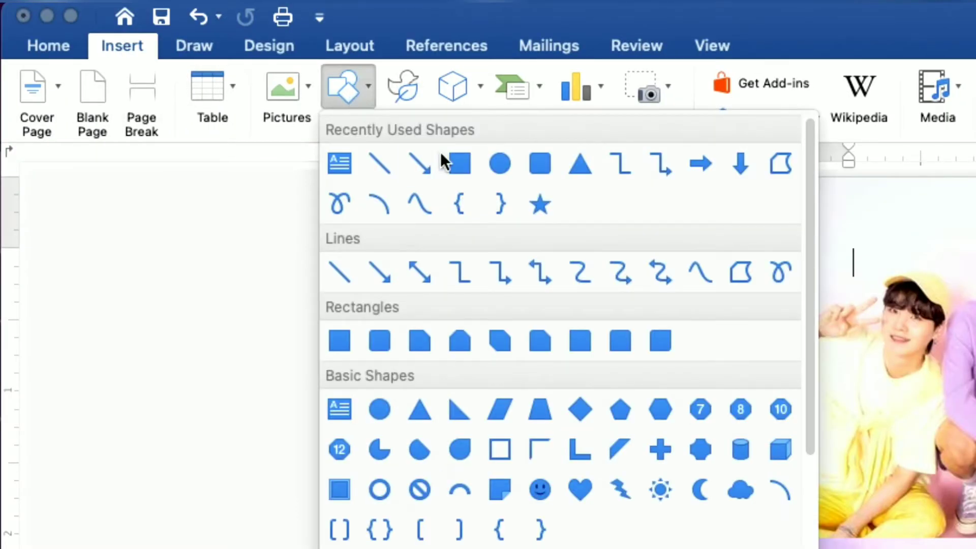
left_click(456, 163)
left_click_drag(341, 201, 566, 246)
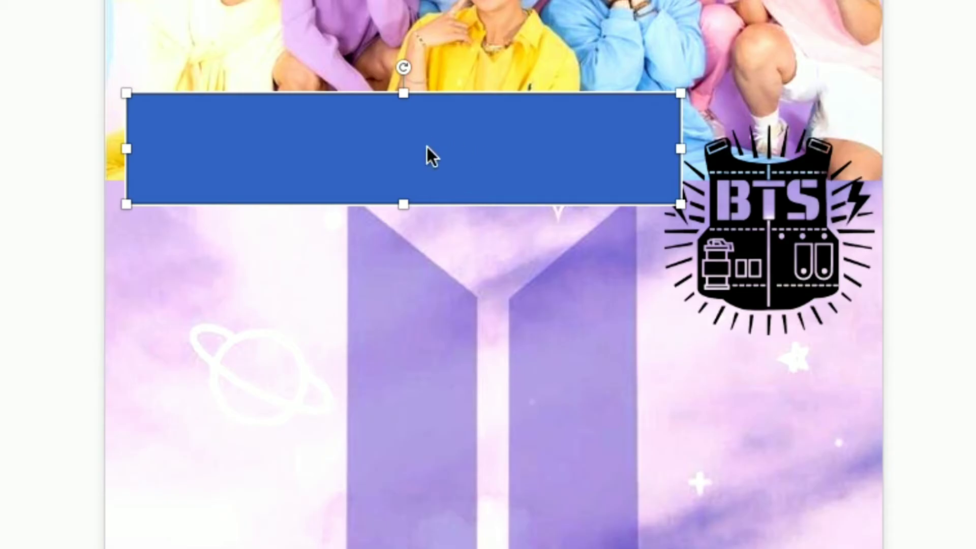
Add the text "COME AND CELEBRATE!" inside the rectangle.
right_click(428, 149)
left_click(490, 270)
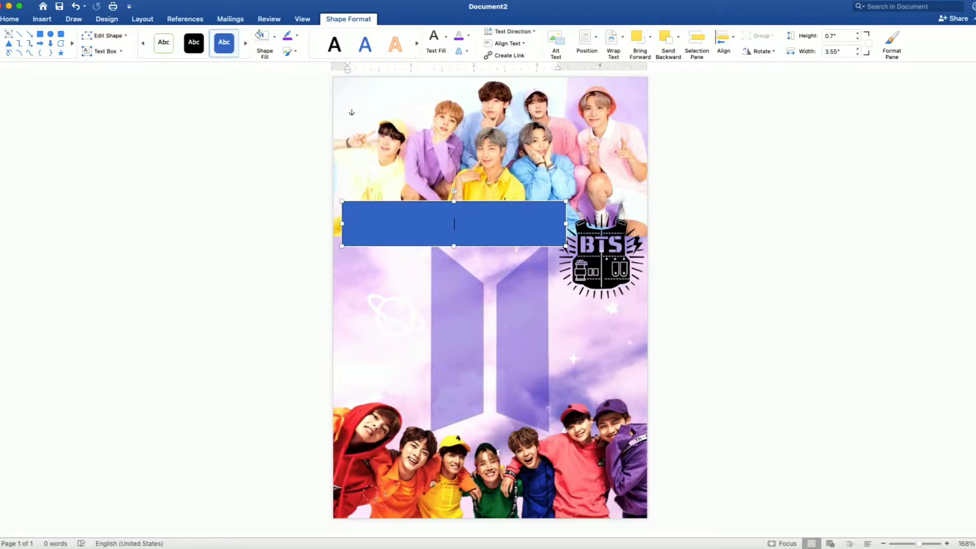
type("COME AND CELEBRATE!")
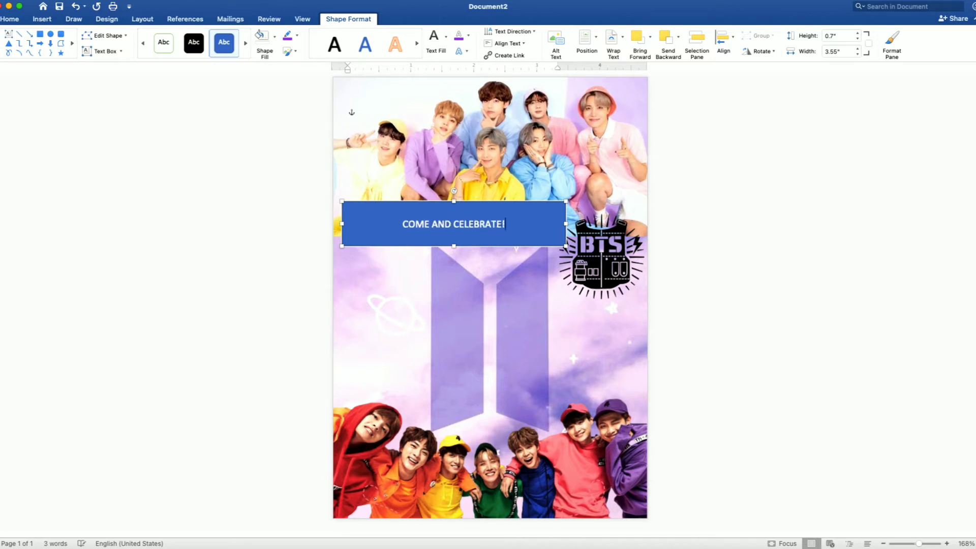
Select the rectangle's text and remove the shape's fill and outline.
left_click_drag(506, 224, 399, 224)
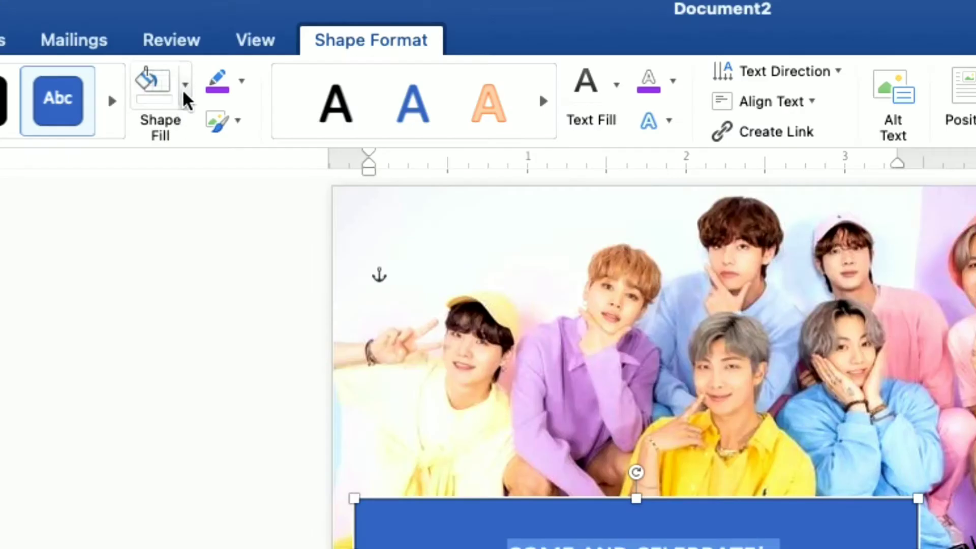
left_click(275, 36)
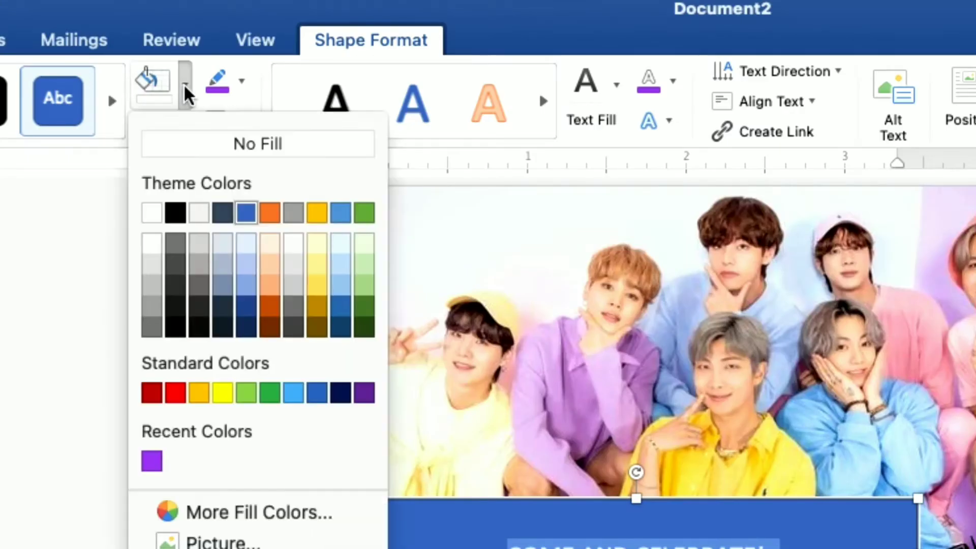
left_click(197, 147)
left_click(243, 84)
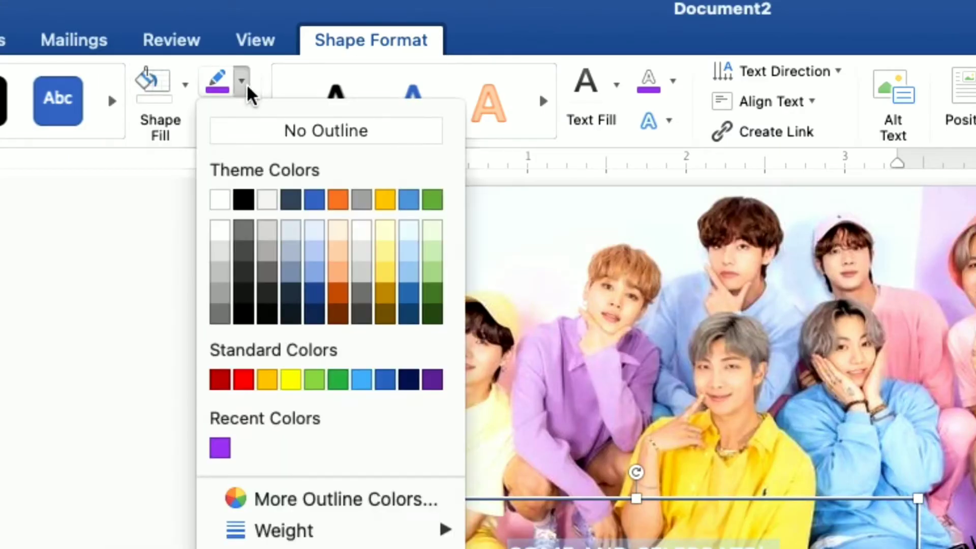
left_click(260, 131)
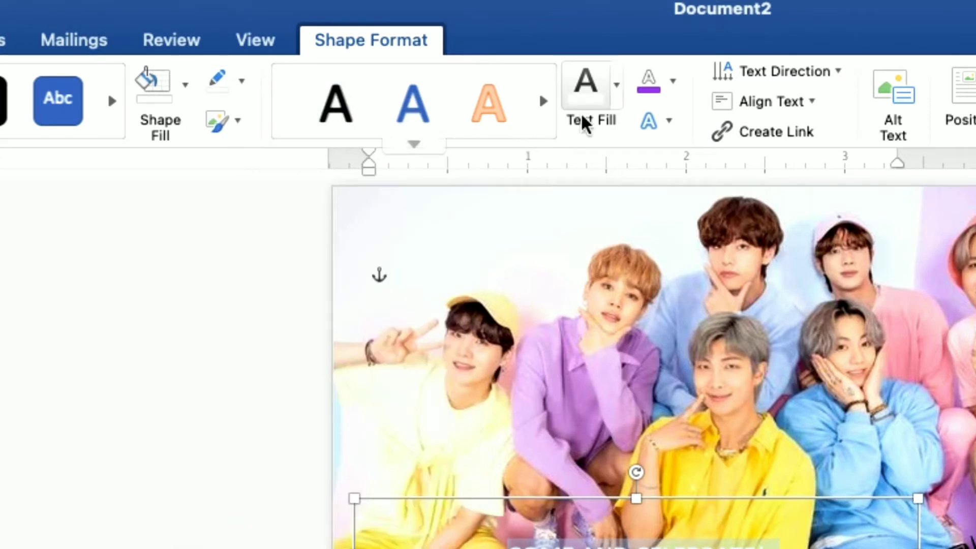
Set the "COME AND CELEBRATE!" text fill to the recently used purple and its text outline to white.
left_click(620, 93)
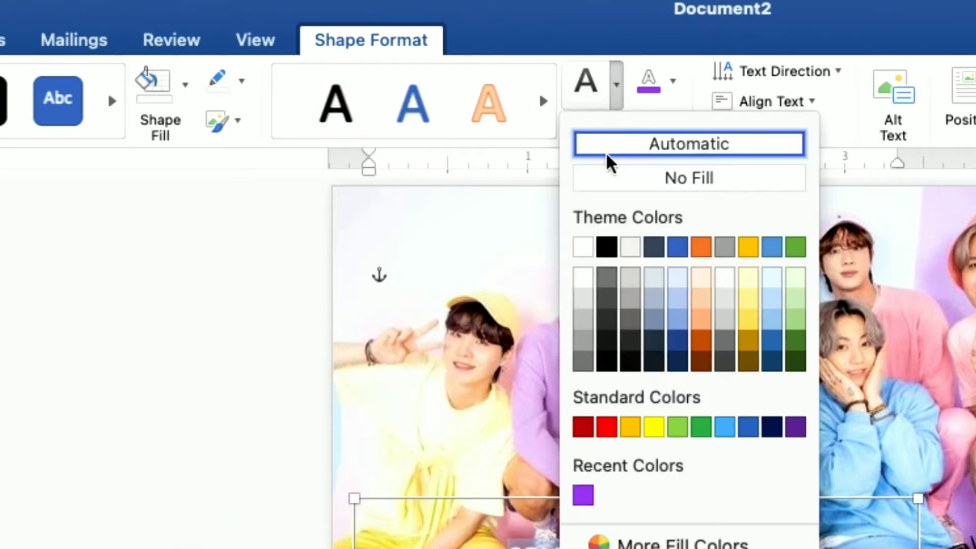
left_click(584, 503)
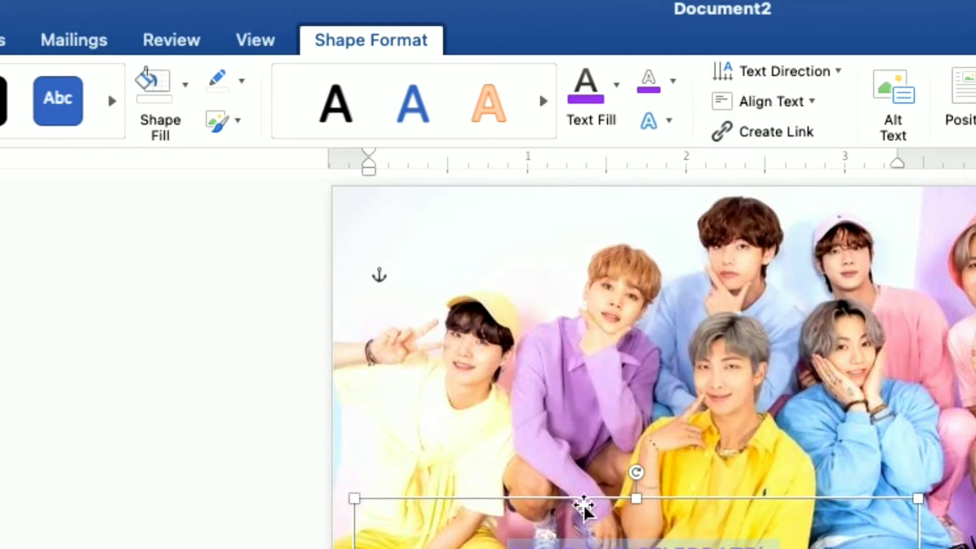
left_click(673, 82)
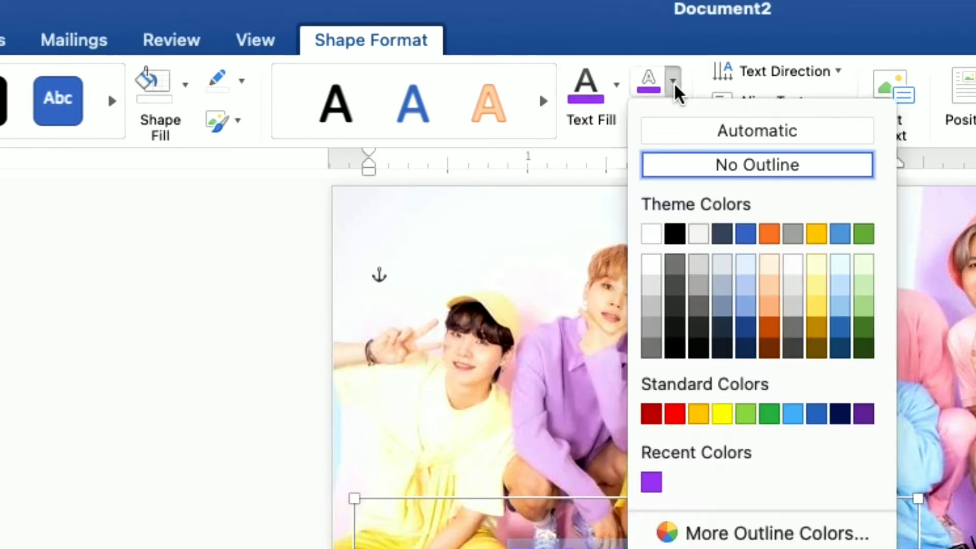
left_click(656, 241)
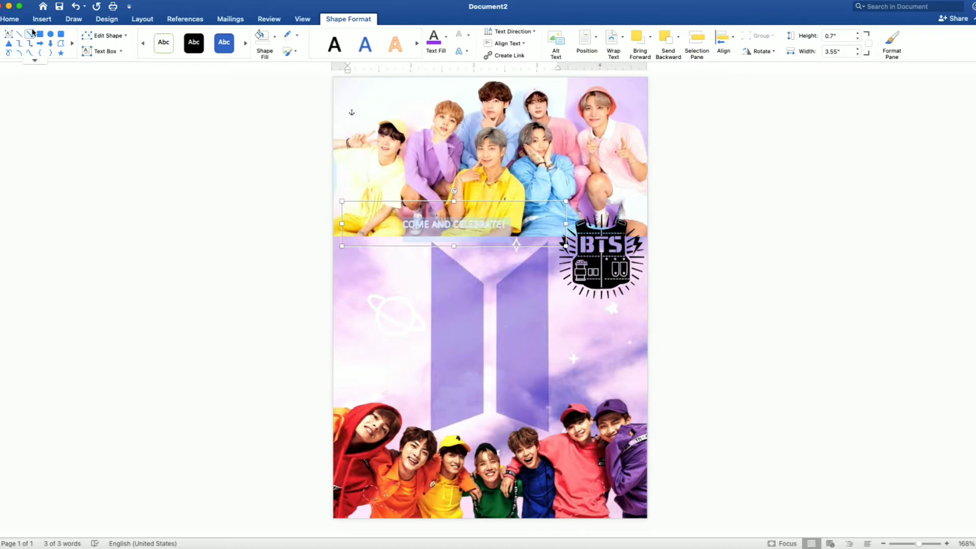
Format the "COME AND CELEBRATE!" text in Stencil at 25 pt and widen its box so it fits on one line.
left_click(10, 19)
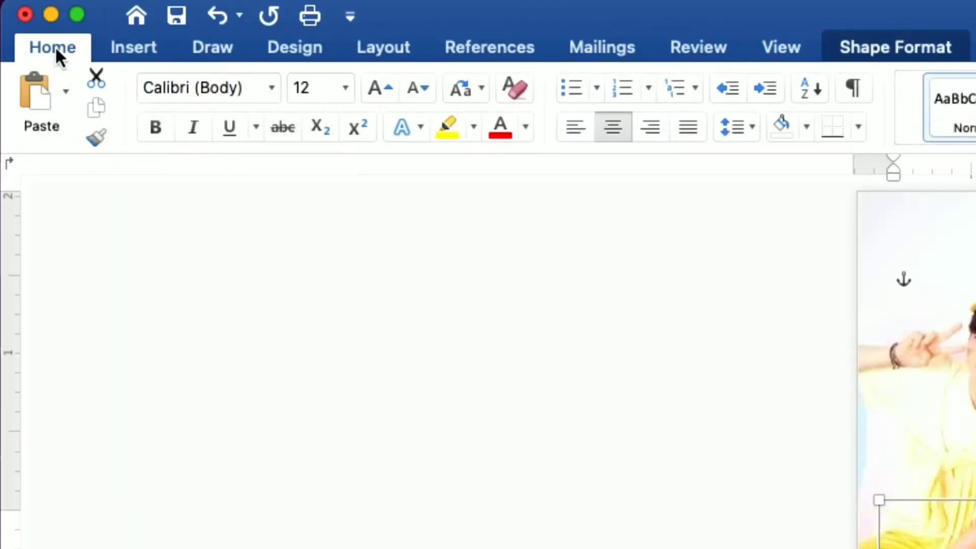
left_click(271, 88)
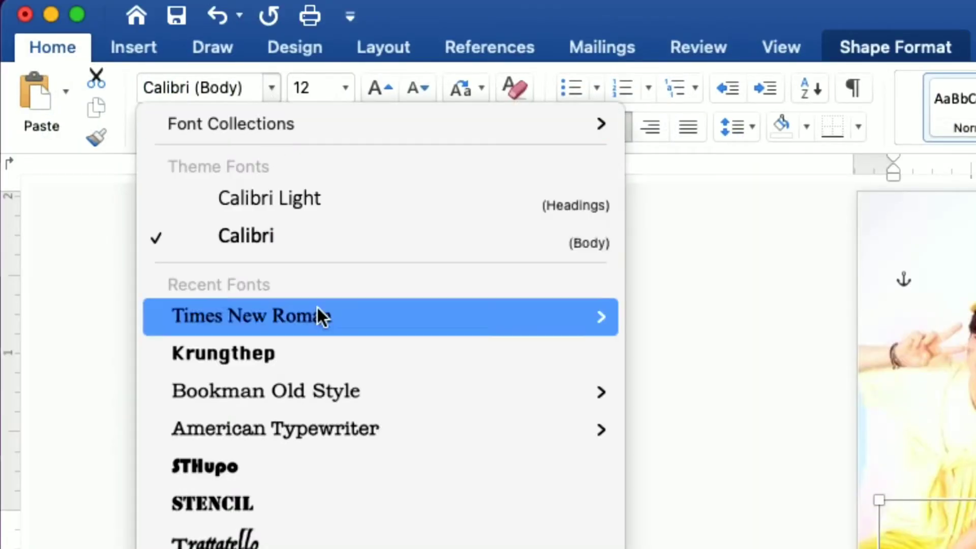
left_click(297, 497)
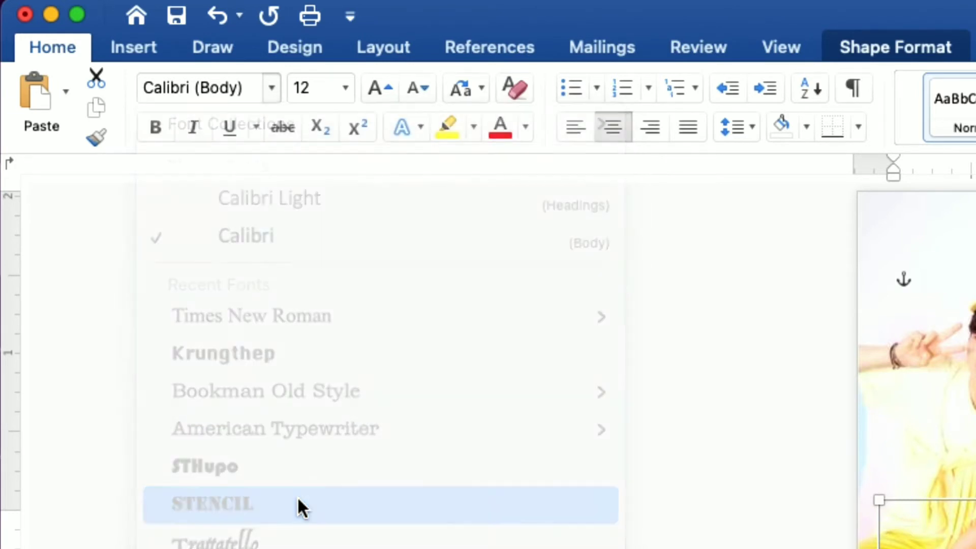
left_click_drag(322, 87, 292, 87)
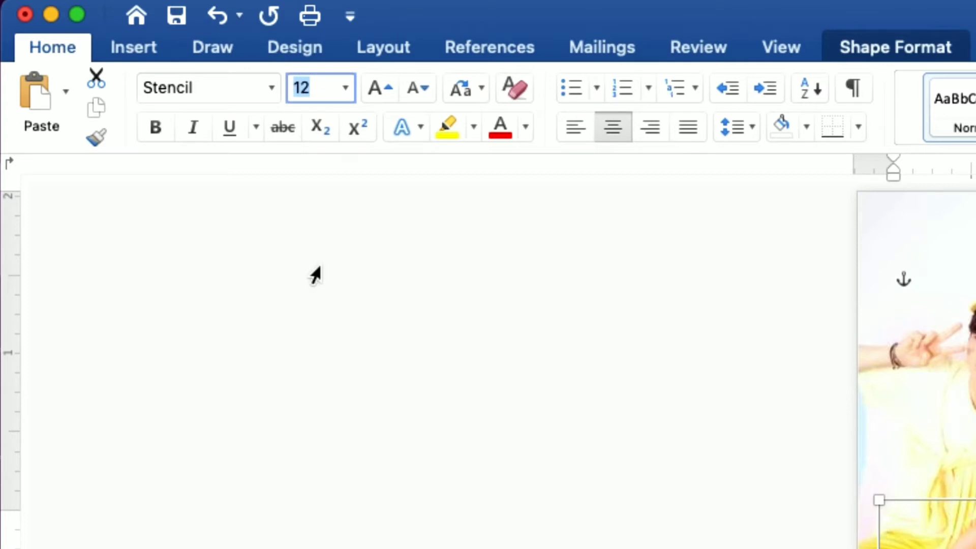
type("25")
key("Return")
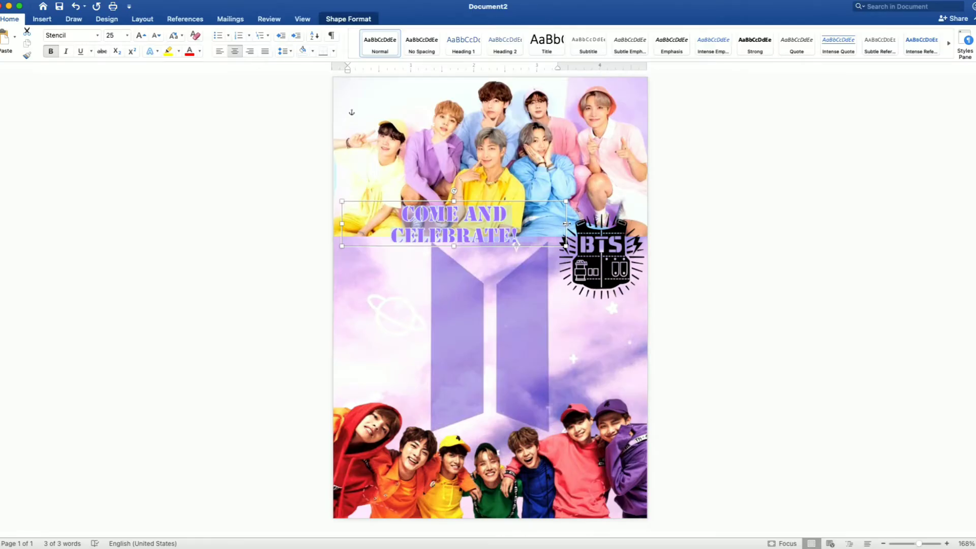
left_click_drag(566, 223, 518, 220)
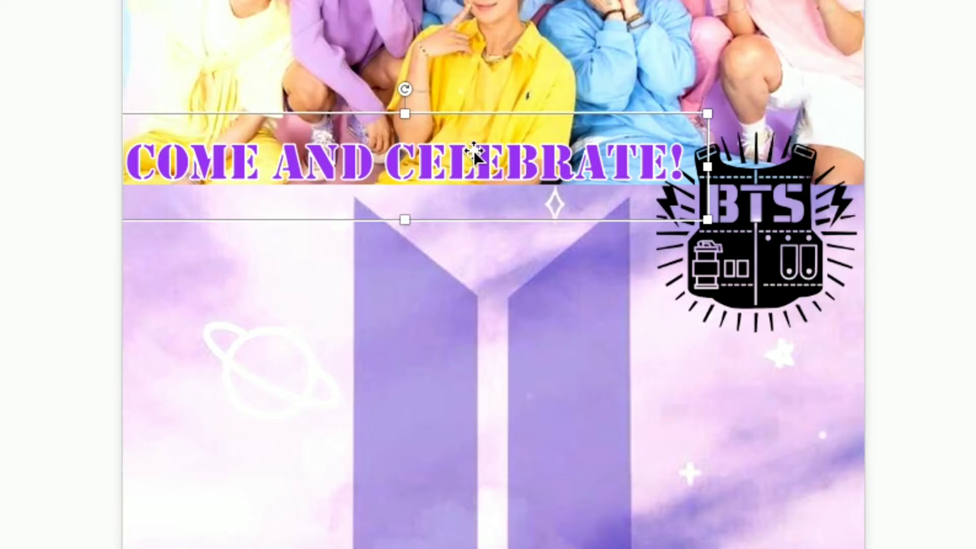
Duplicate the "COME AND CELEBRATE!" box, place the copy below it and replace the copy's text with the celebrant's first name.
right_click(473, 148)
left_click(496, 188)
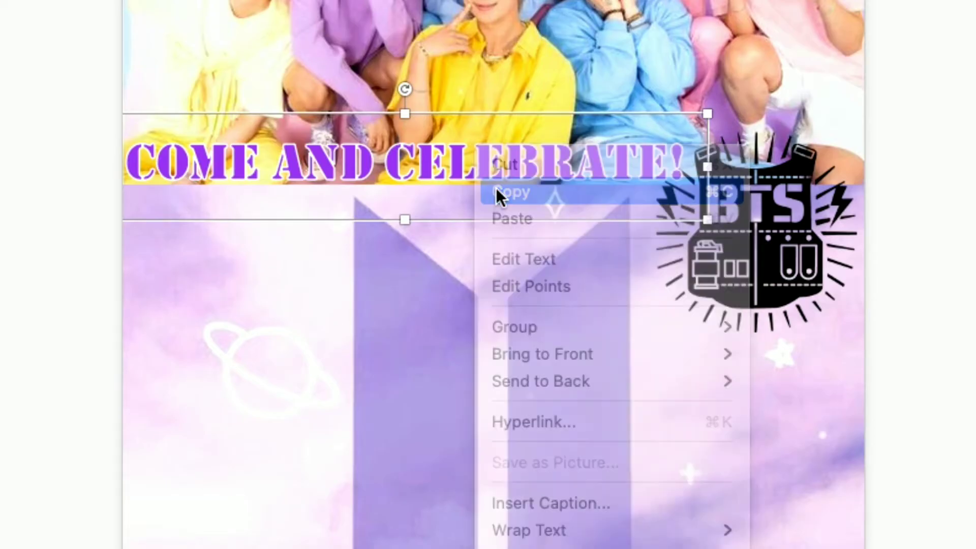
right_click(325, 156)
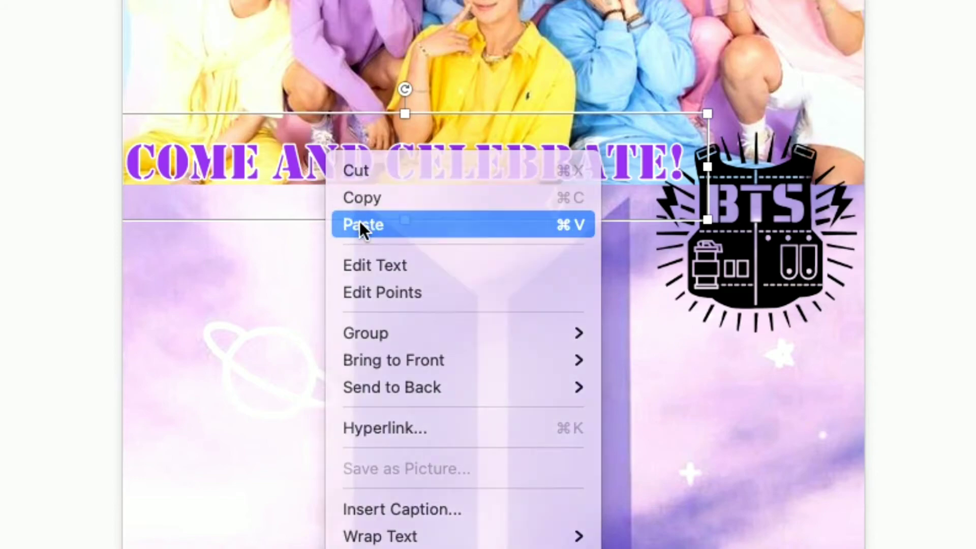
left_click(359, 222)
left_click_drag(432, 255, 418, 288)
left_click(418, 288)
left_click_drag(345, 286, 633, 287)
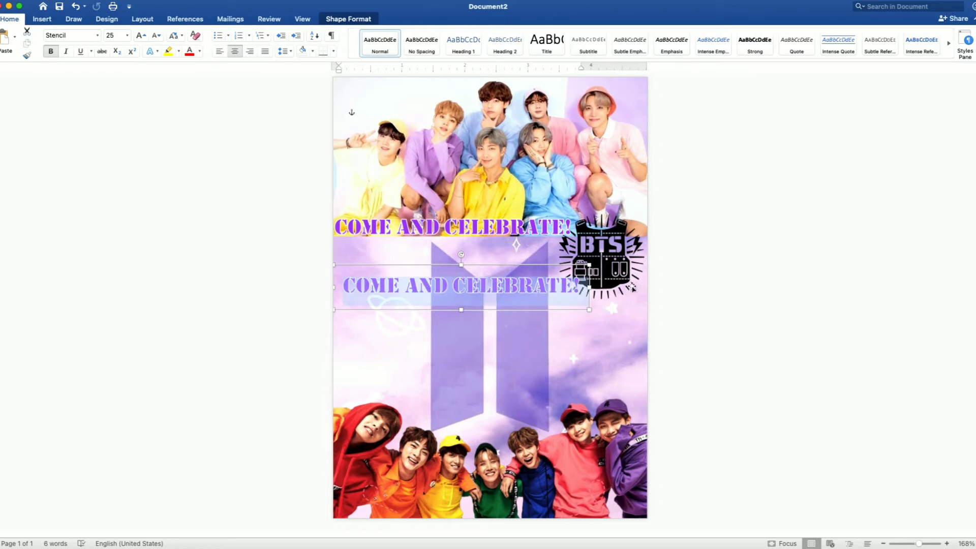
type("CASSY")
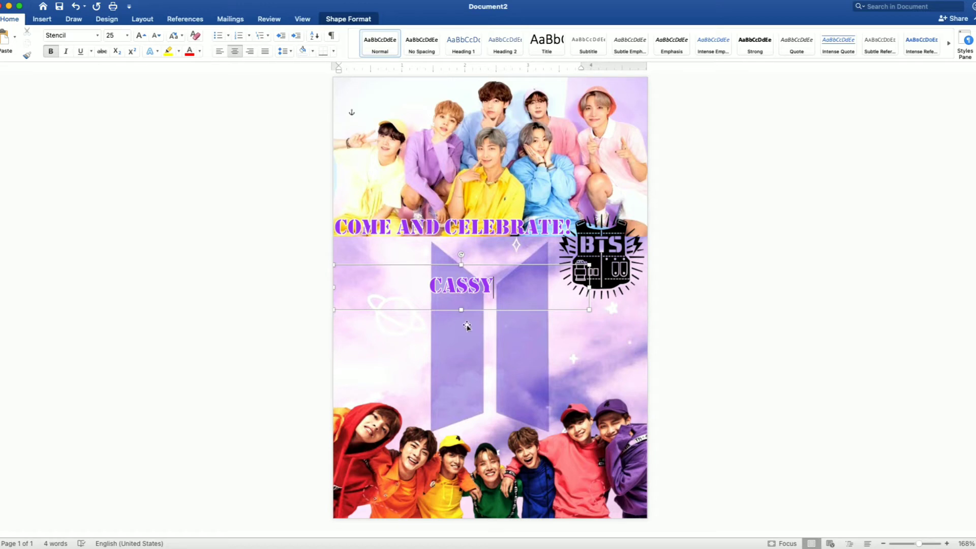
Enlarge the name box downward, set the name to 80 pt and position it directly beneath the "COME AND CELEBRATE!" heading.
left_click_drag(461, 311, 461, 364)
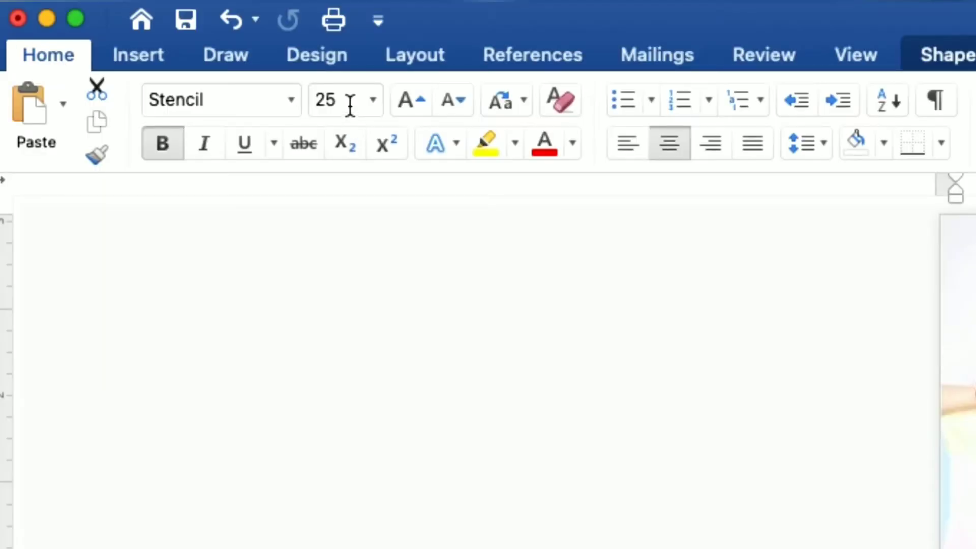
left_click(107, 35)
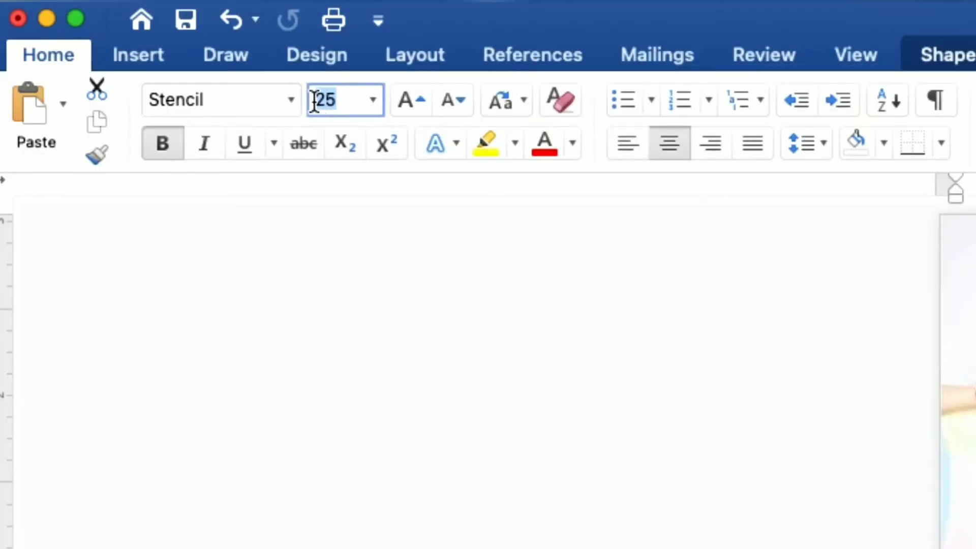
type("80")
key("Return")
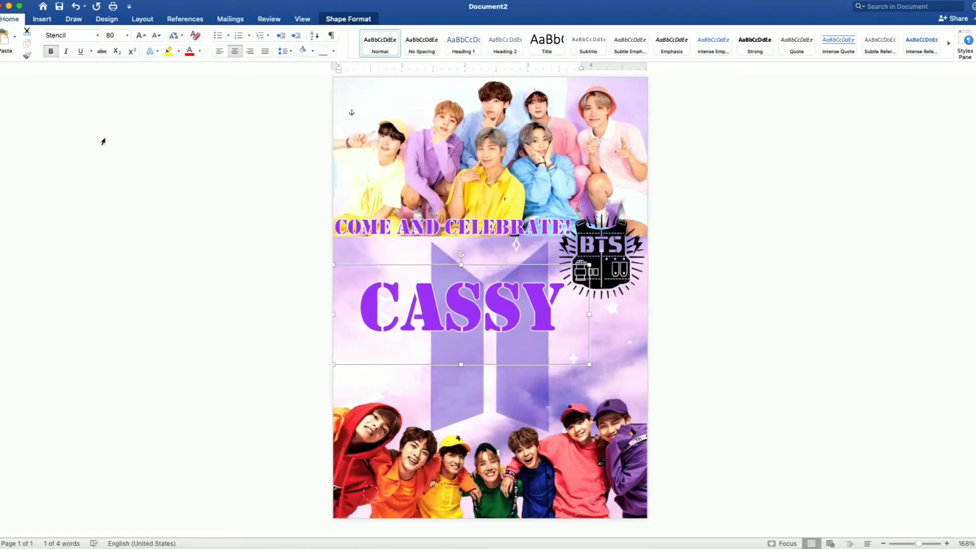
left_click_drag(415, 308, 402, 273)
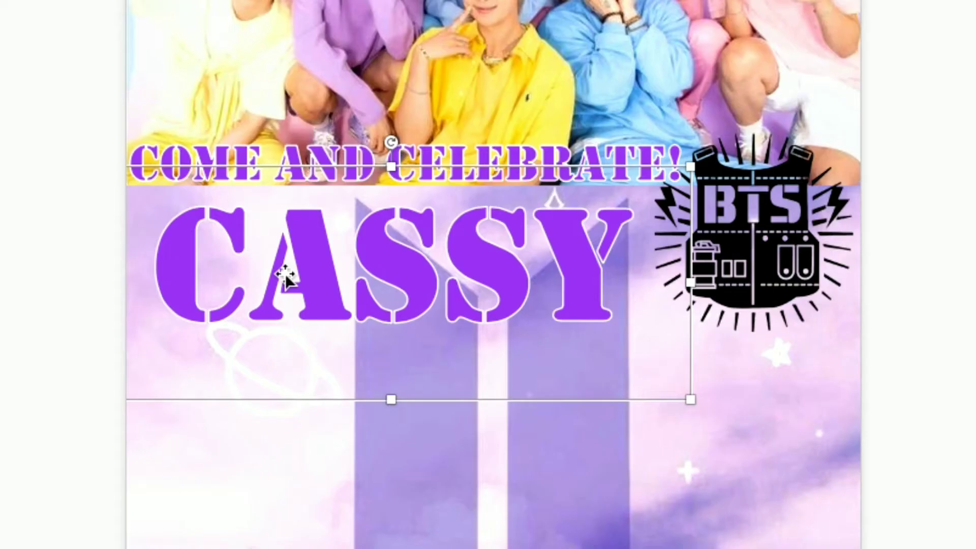
Duplicate the celebrant's name box, place the copy below the name and replace its text with "18".
right_click(402, 274)
left_click(324, 310)
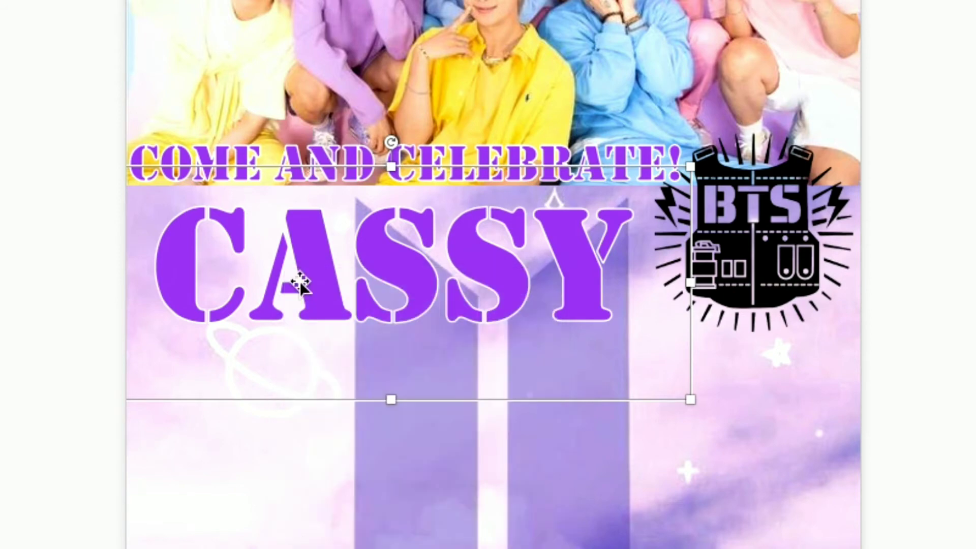
right_click(305, 284)
left_click(338, 348)
left_click_drag(349, 314, 372, 457)
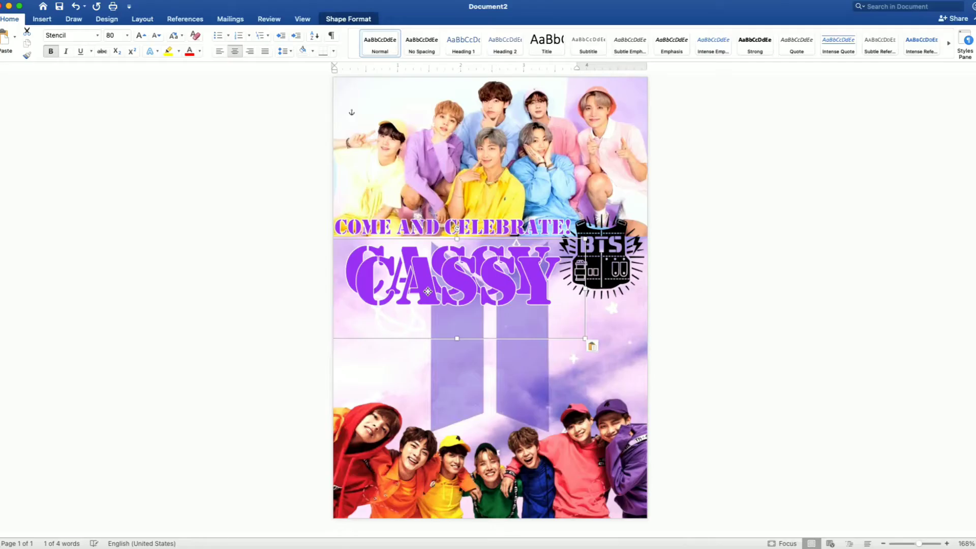
left_click_drag(438, 354, 438, 353)
left_click_drag(571, 355, 382, 343)
type("18")
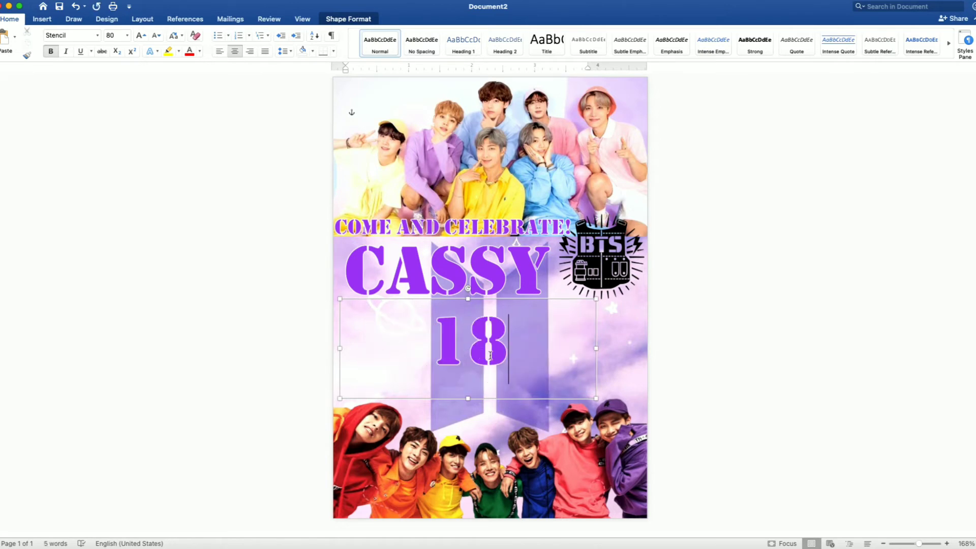
Set the "18" text fill to white and its text outline to the recently used purple.
left_click_drag(508, 355, 418, 350)
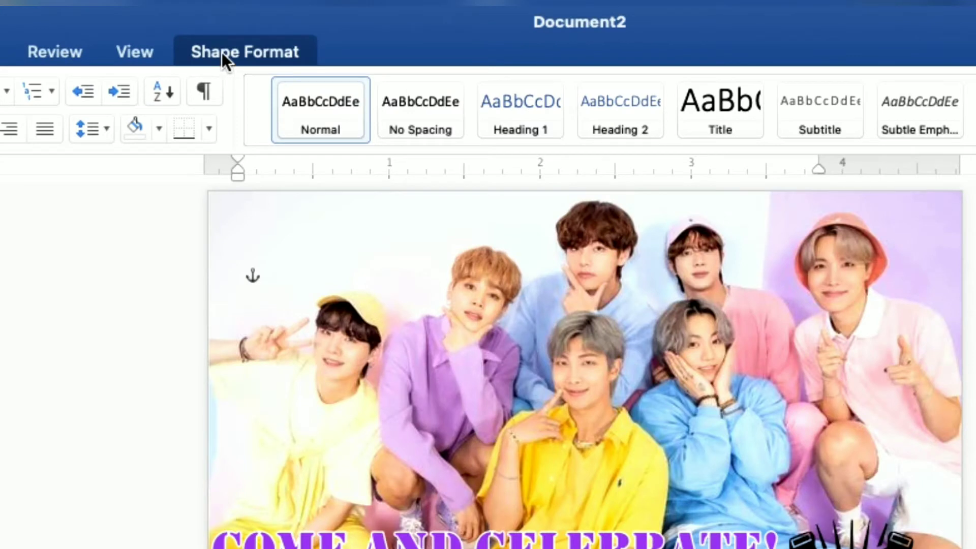
left_click(340, 21)
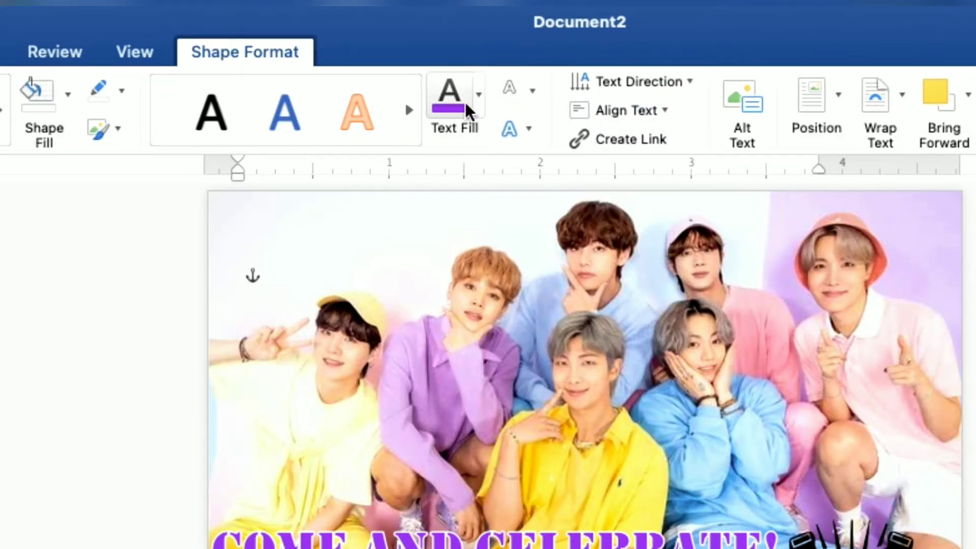
left_click(479, 105)
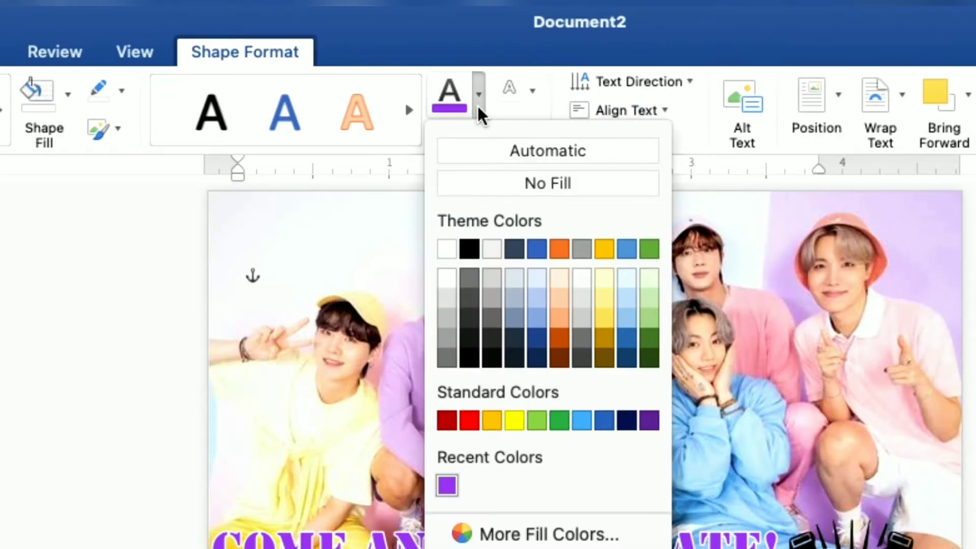
left_click(447, 250)
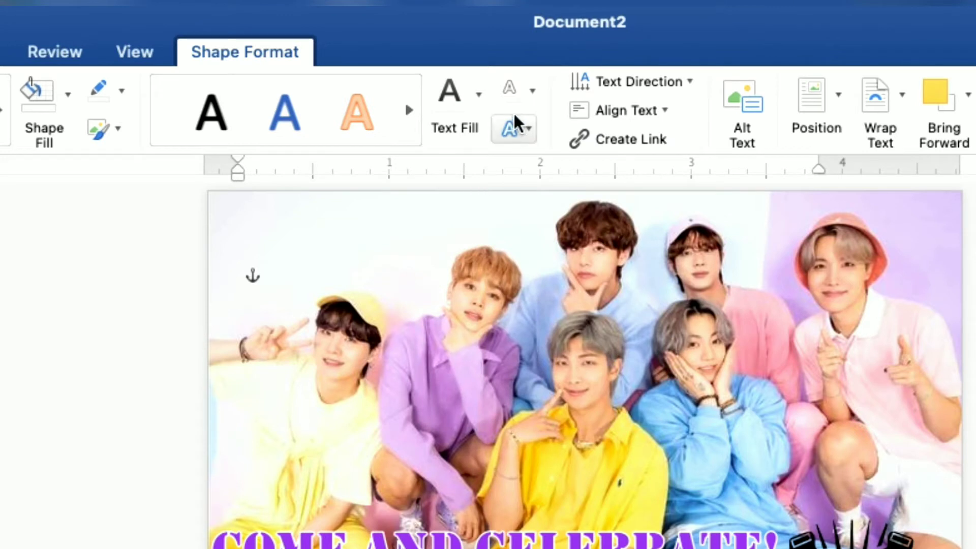
left_click(532, 92)
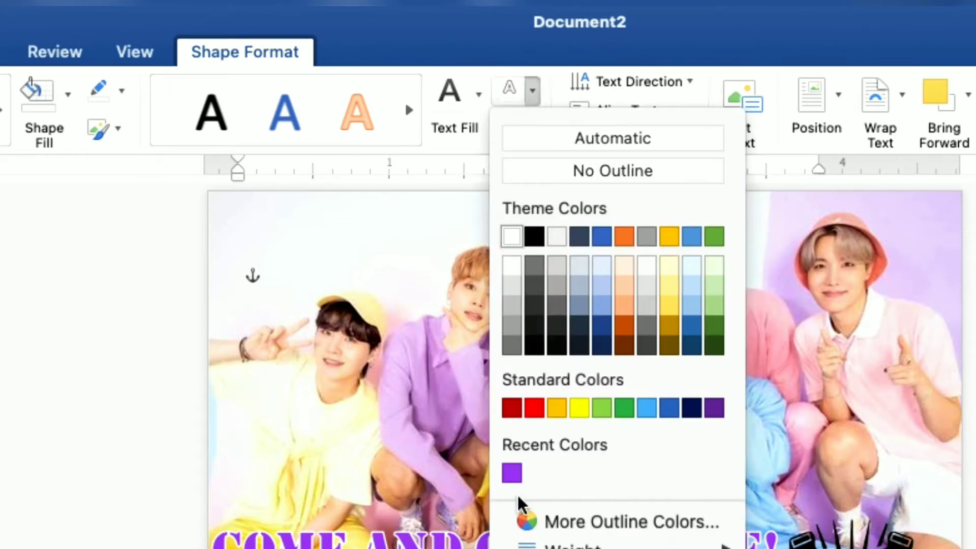
left_click(512, 473)
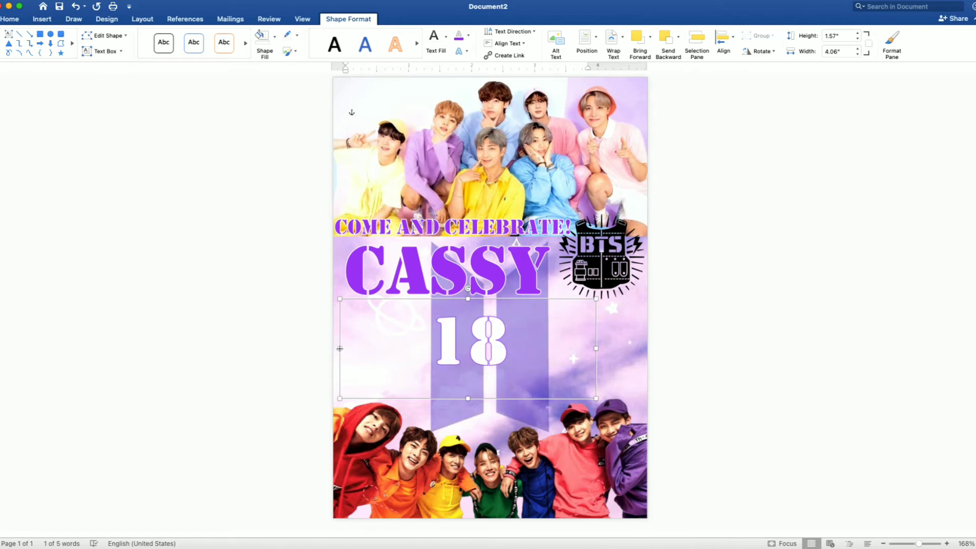
Narrow the "18" box to about 1.55" wide under the end of the name and place a duplicate to its left.
left_click_drag(345, 350, 505, 325)
right_click(505, 326)
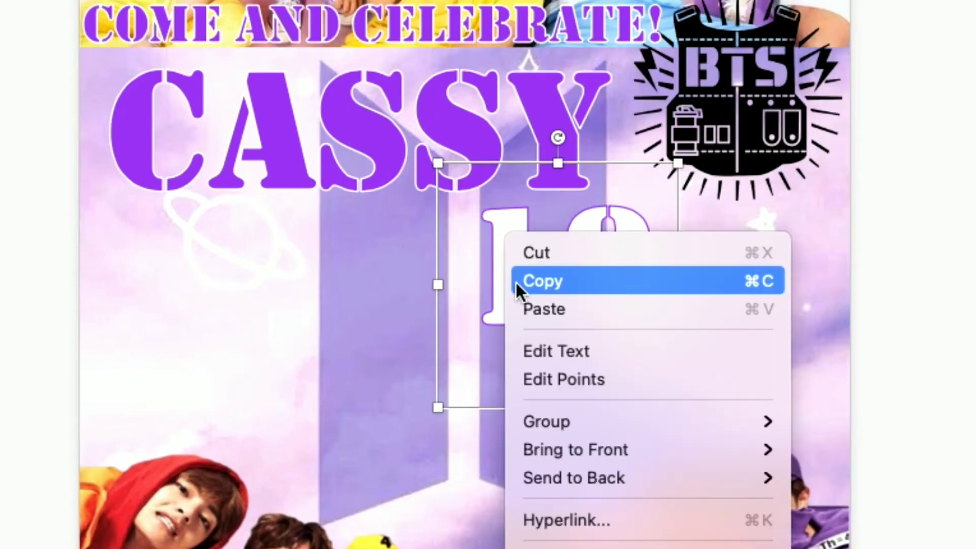
left_click(515, 281)
right_click(512, 277)
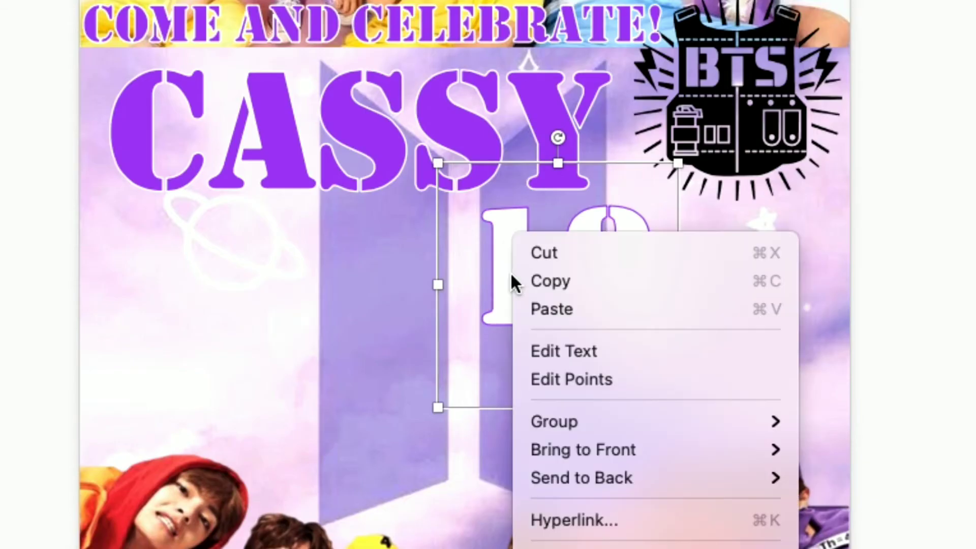
left_click(527, 311)
left_click_drag(427, 312, 197, 296)
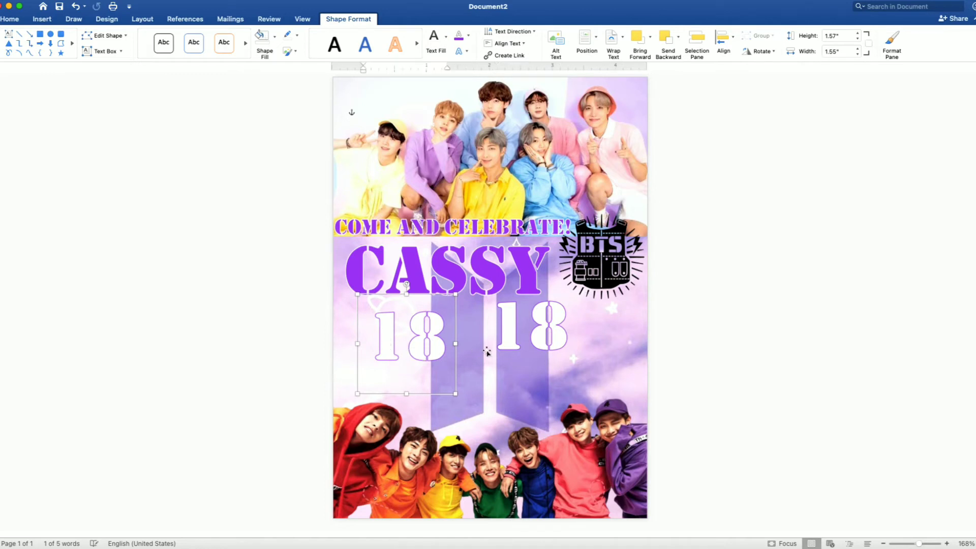
Widen the duplicated "18" box to about 3.27" and replace its text with "Is turning".
left_click_drag(456, 346, 421, 349)
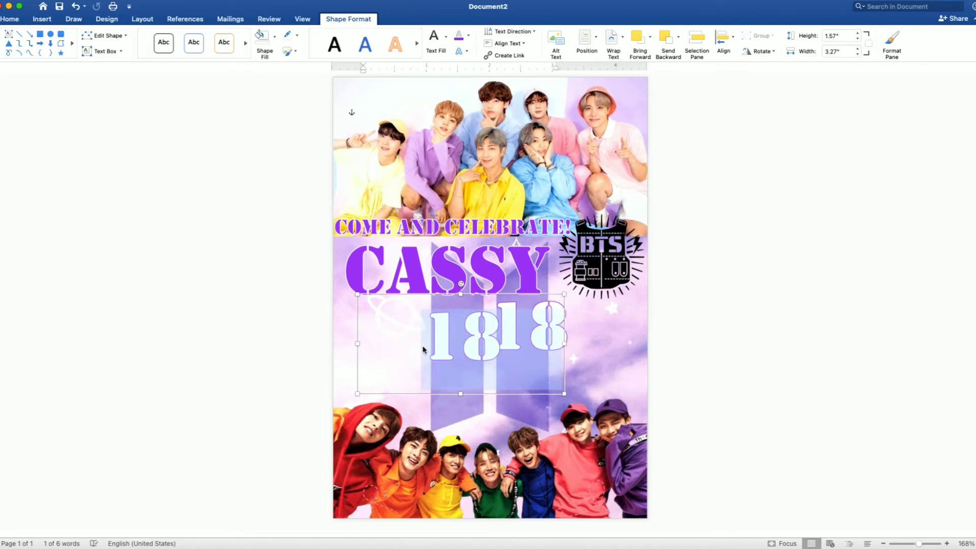
type("IS TURNING")
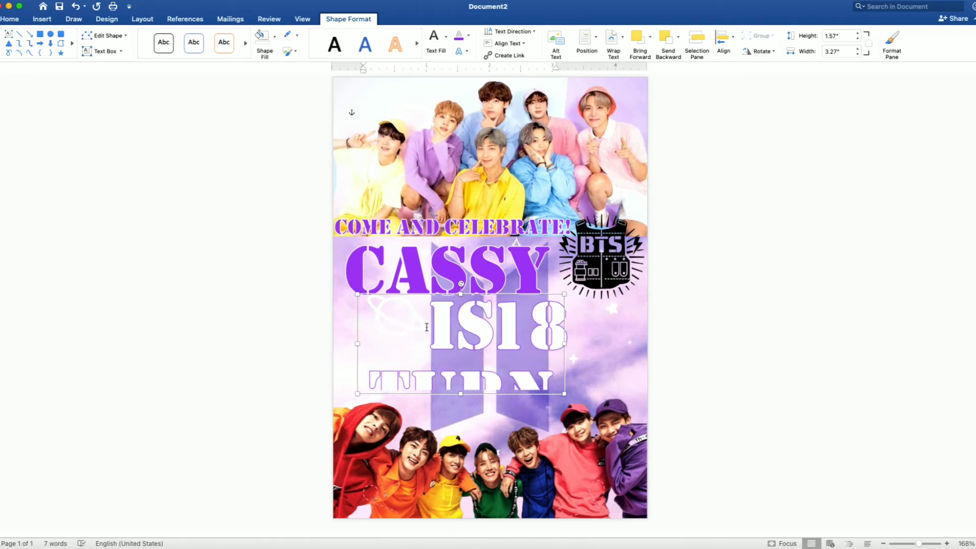
Set the visible "Is turn" part of the new box's text to Times New Roman at 15 pt.
left_click_drag(426, 327, 579, 390)
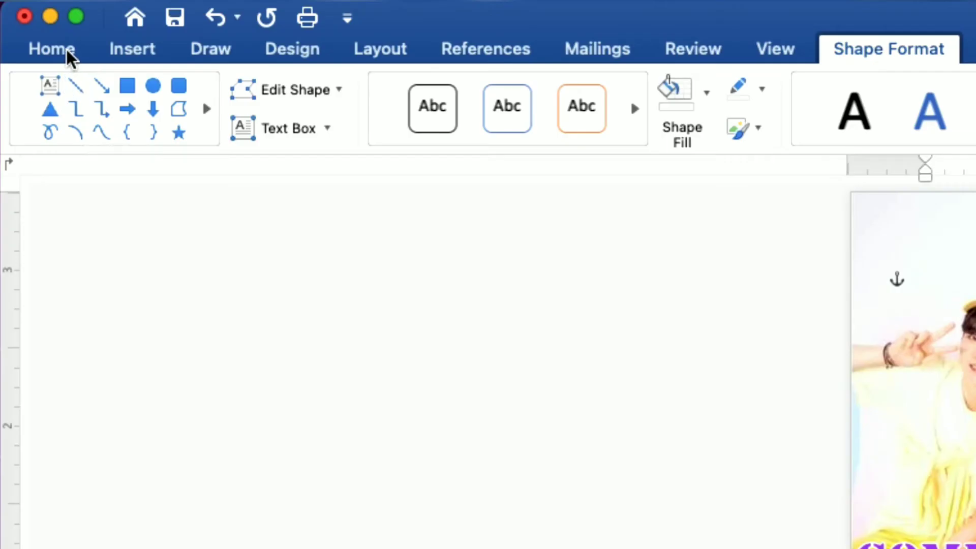
left_click(16, 18)
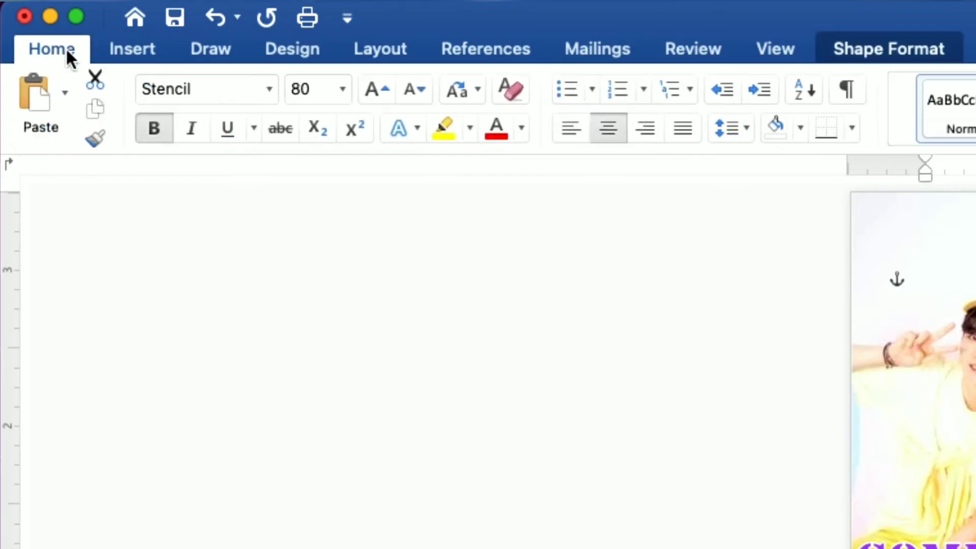
left_click(270, 90)
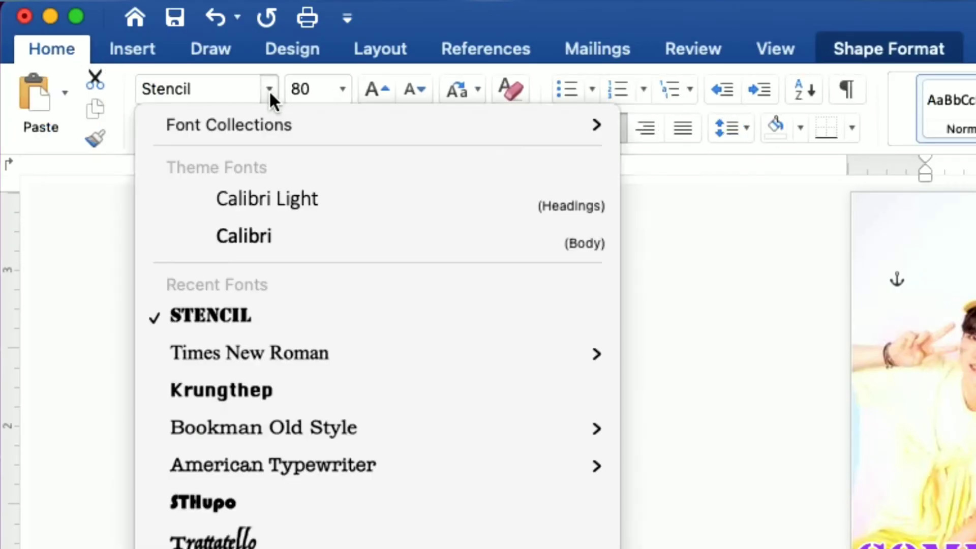
left_click(324, 355)
left_click(319, 92)
left_click_drag(319, 91, 292, 87)
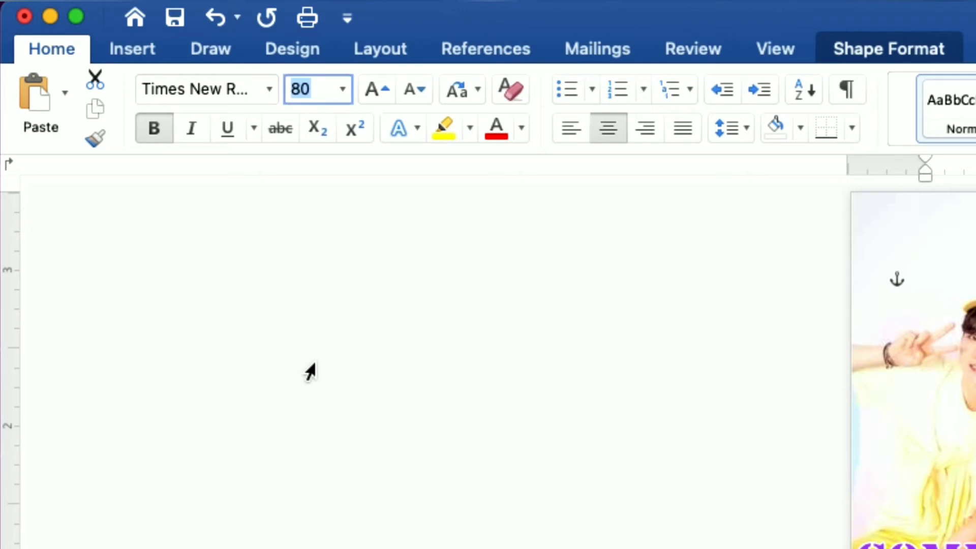
type("15")
key("Return")
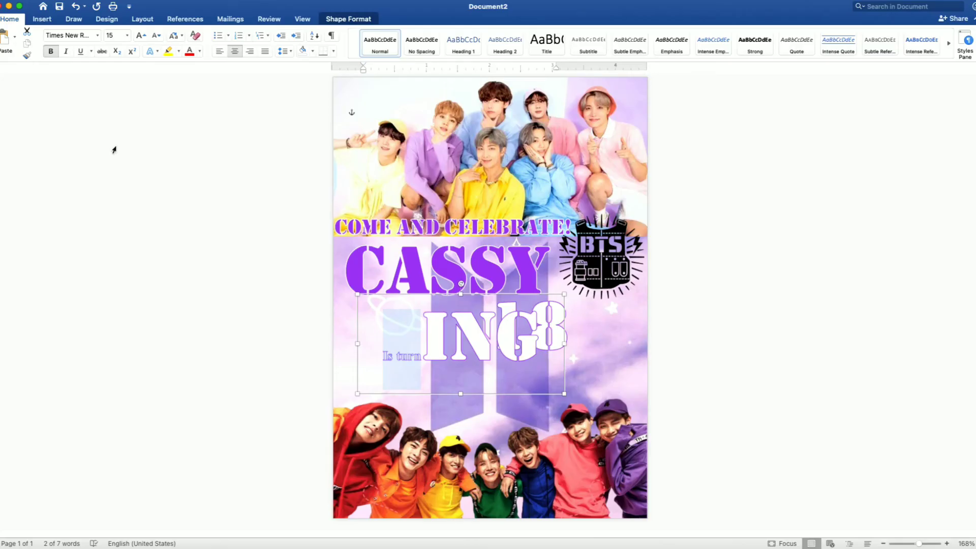
Set the entire "Is turning" text to 25 pt Times New Roman.
left_click(510, 349)
left_click_drag(535, 347, 385, 354)
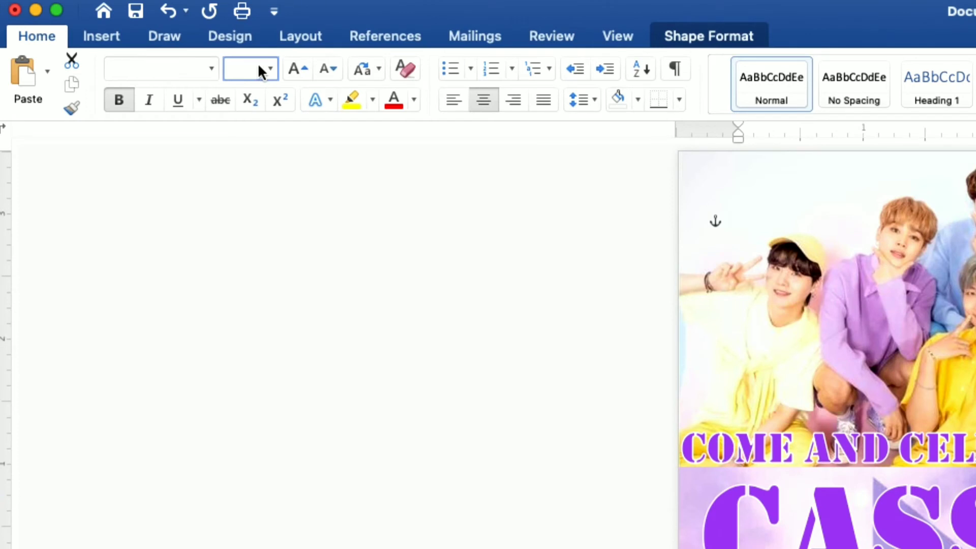
left_click(258, 67)
type("25")
key("Return")
left_click(211, 69)
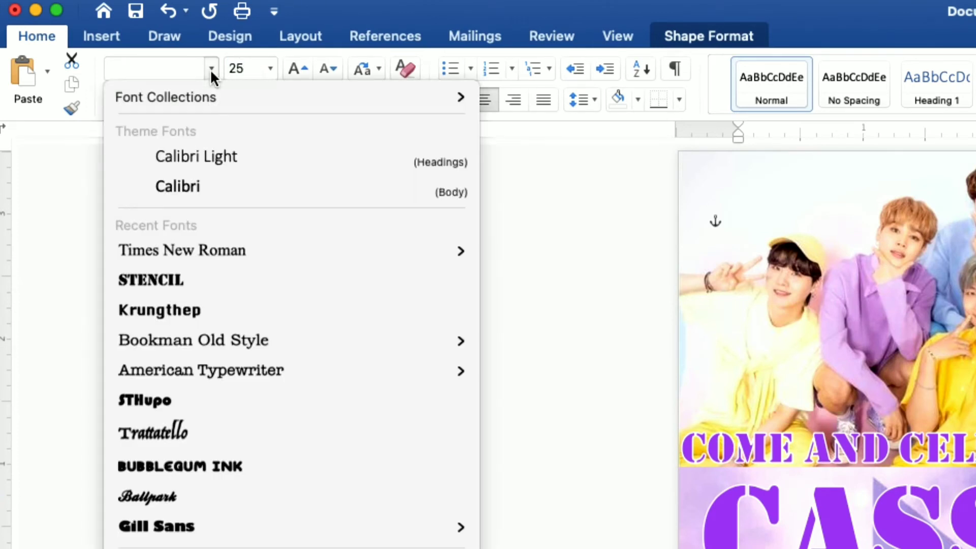
left_click(224, 249)
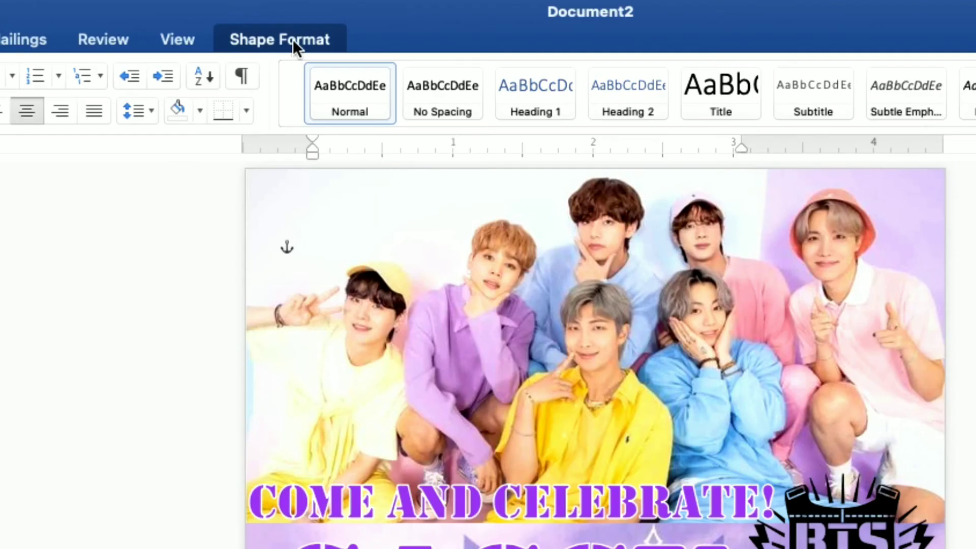
Give the "Is turning" text a black fill and remove its text outline.
left_click(294, 42)
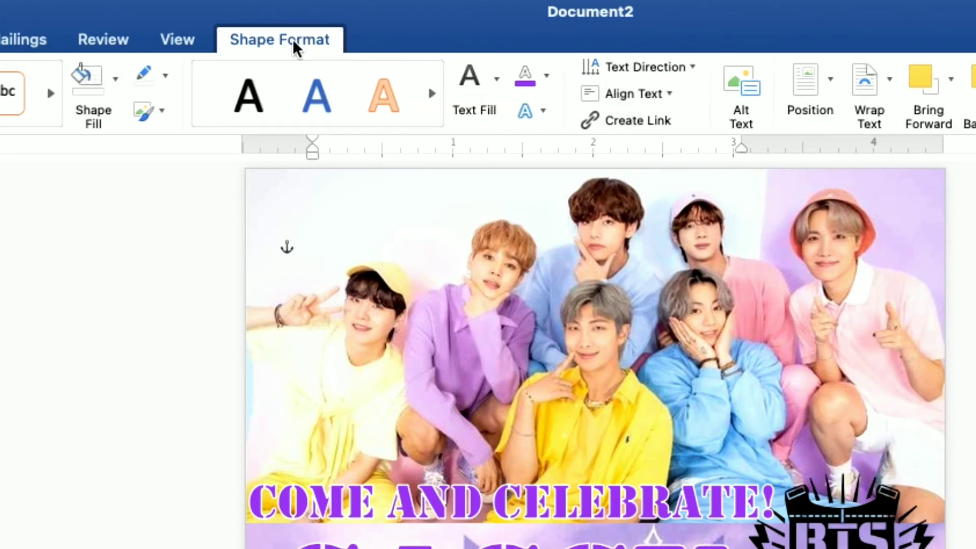
left_click(495, 81)
left_click(489, 222)
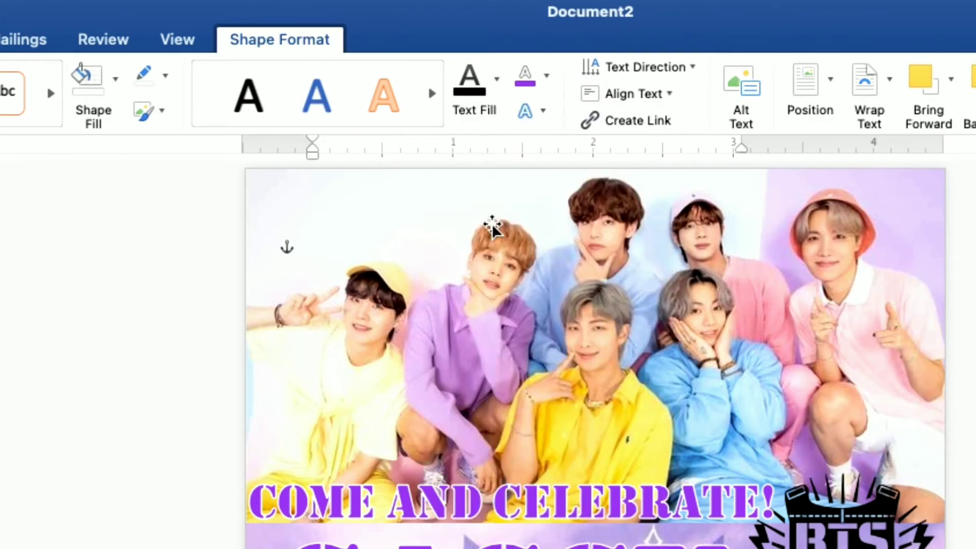
left_click(545, 76)
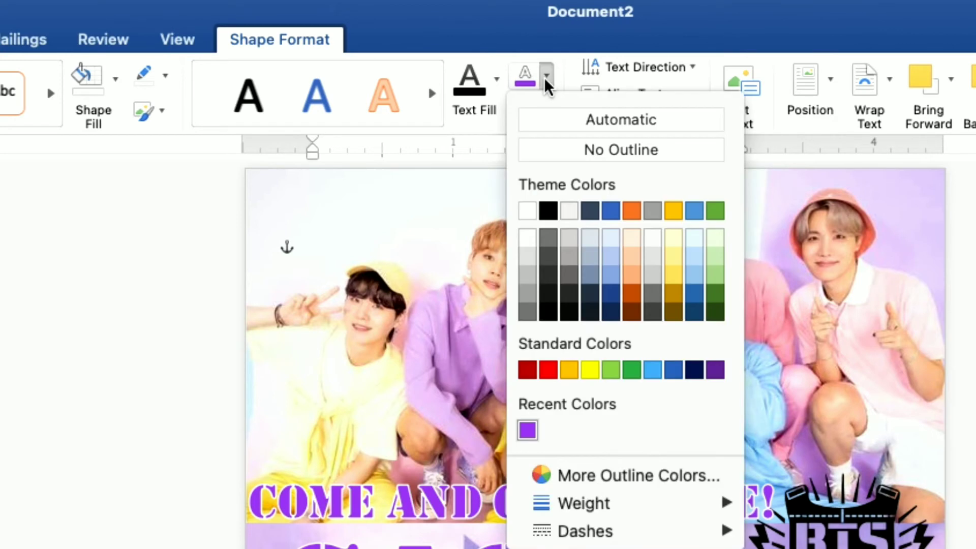
left_click(545, 148)
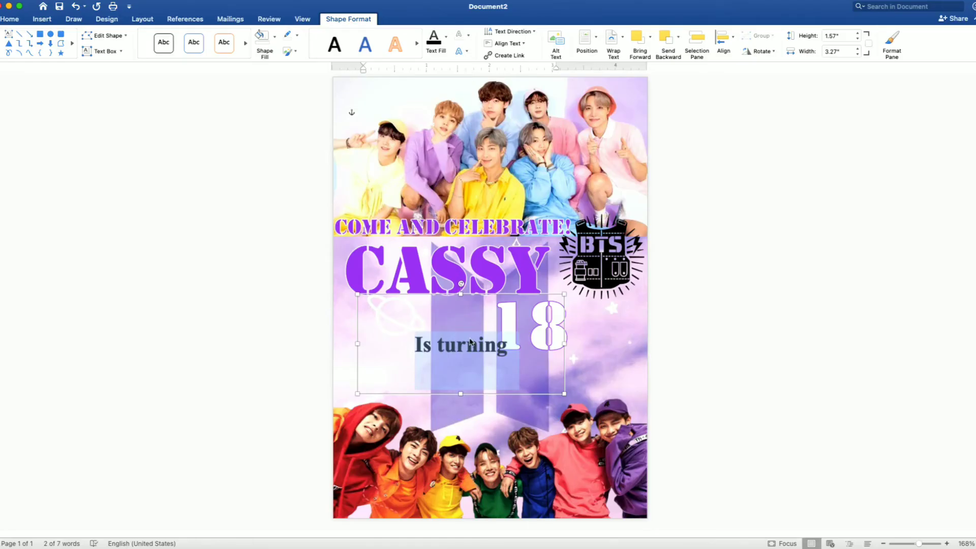
Change the text to lowercase "is turning", shrink its box to about 2.44" by 0.77" and place it just left of the "18".
left_click(446, 353)
key("BackSpace")
type("i")
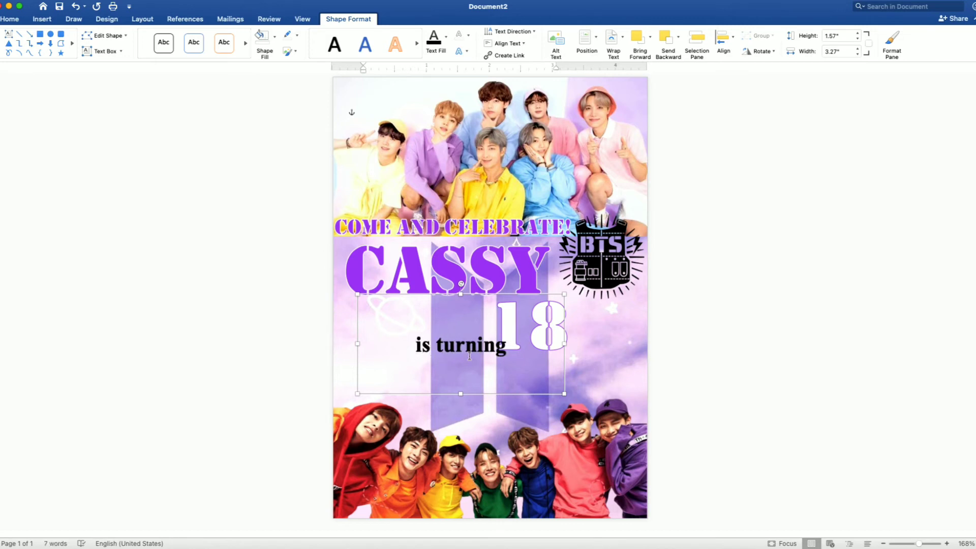
left_click_drag(561, 296, 512, 344)
left_click_drag(448, 357, 452, 311)
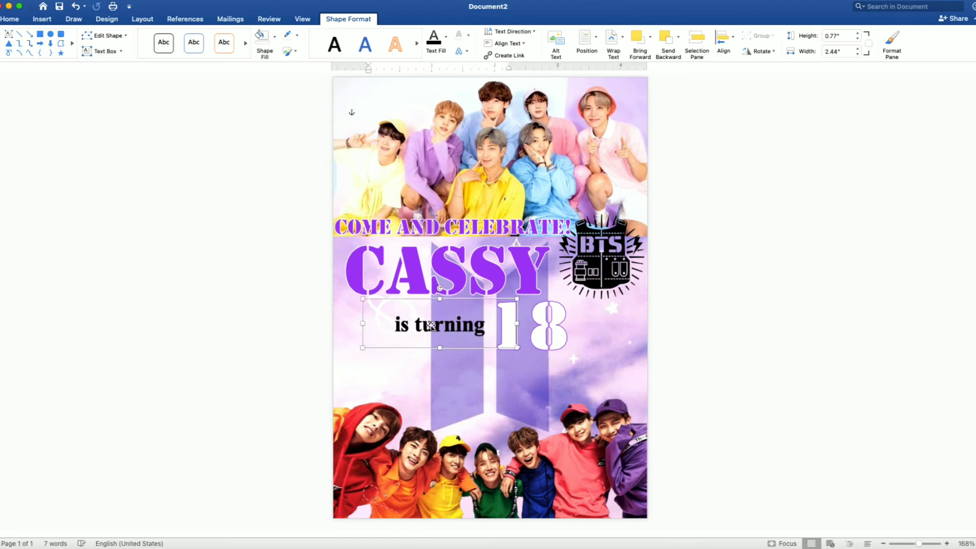
Duplicate the "is turning" box, place the copy below the original and enlarge it to about 3.57" by 1.41".
right_click(432, 312)
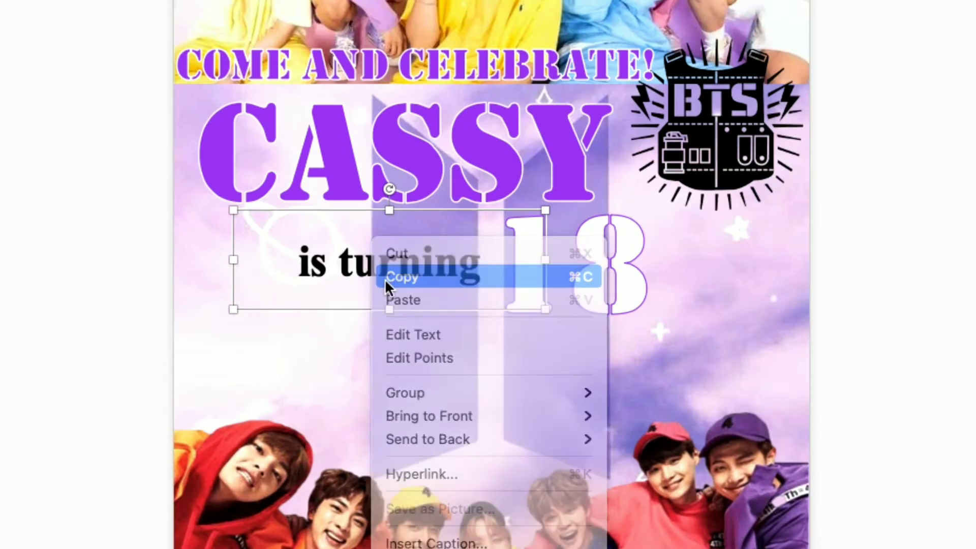
left_click(385, 278)
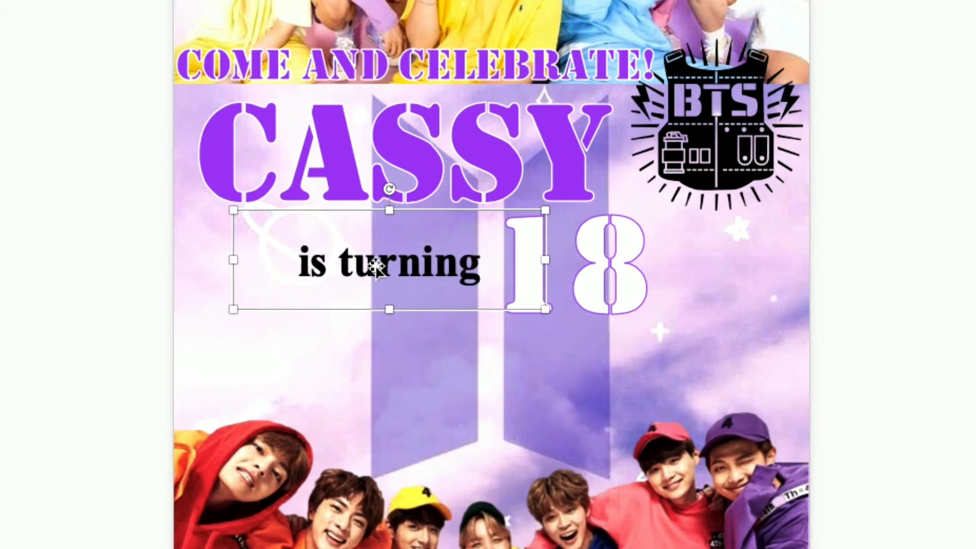
right_click(375, 263)
left_click(392, 298)
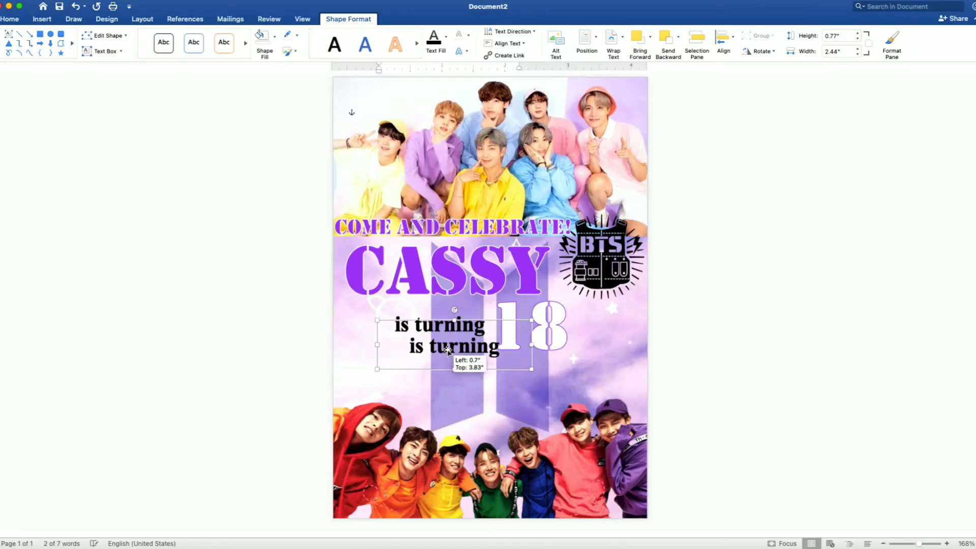
left_click_drag(504, 355, 606, 431)
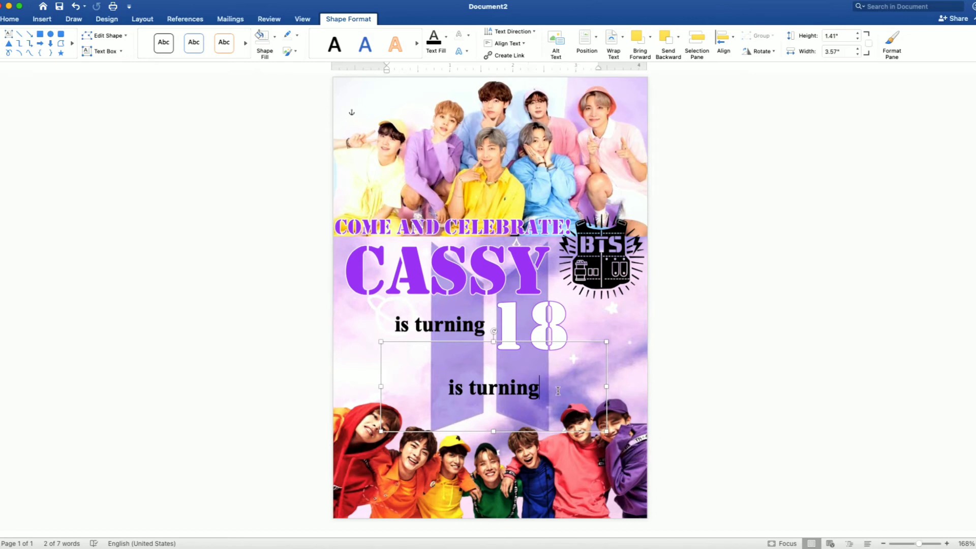
Replace the duplicate's text with "Sunday, October 3, 2021" and widen its box to about 4.38".
scroll(558, 390, "up", 10)
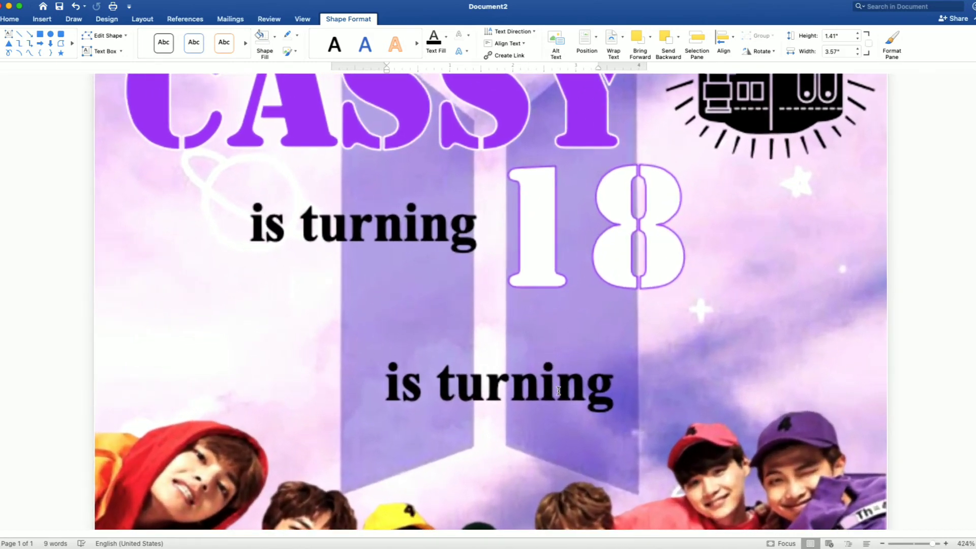
left_click(612, 391)
left_click_drag(656, 397, 376, 395)
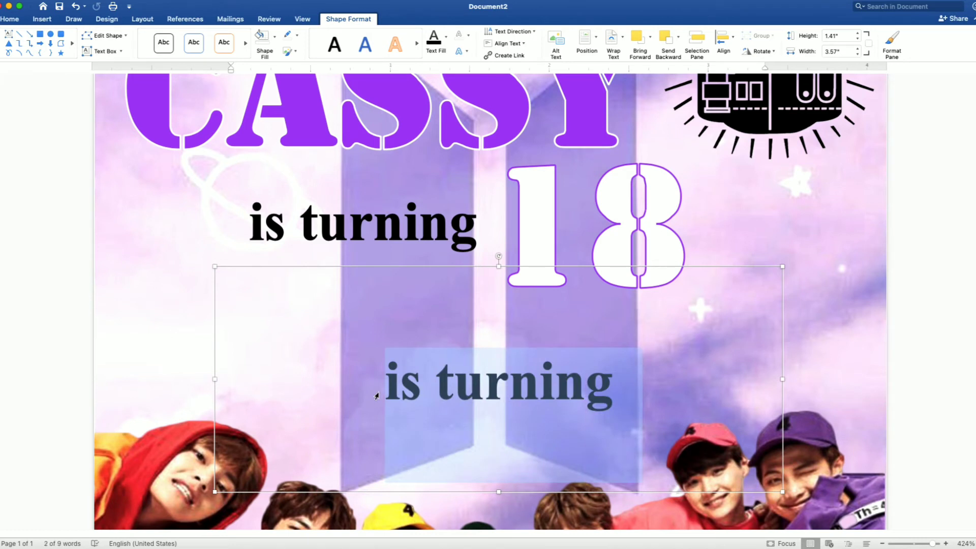
type("Sunday,")
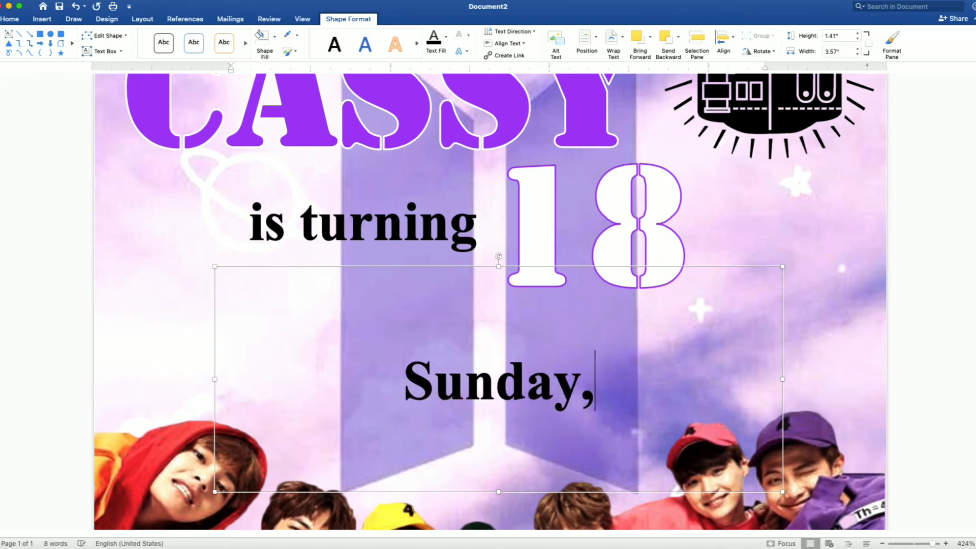
type(" Oct")
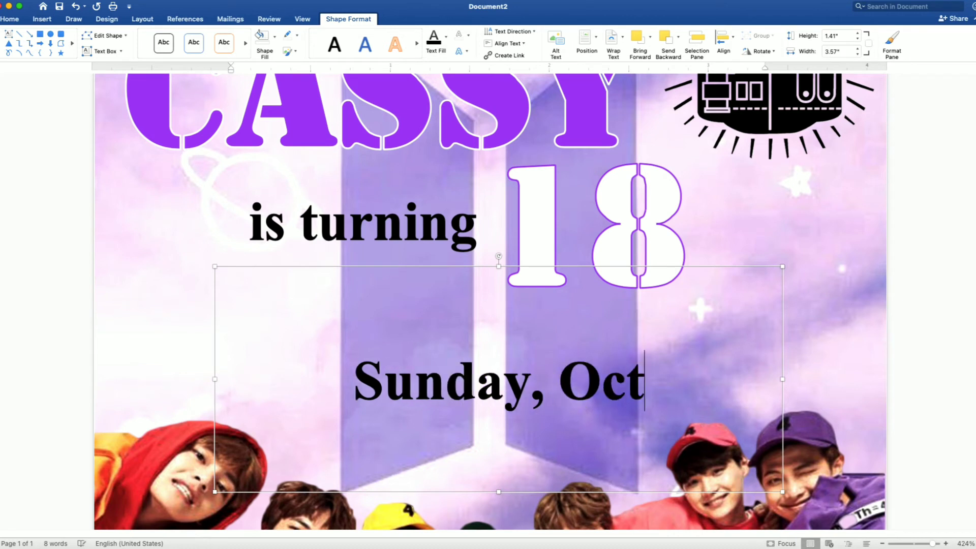
type("ober 3, 2021")
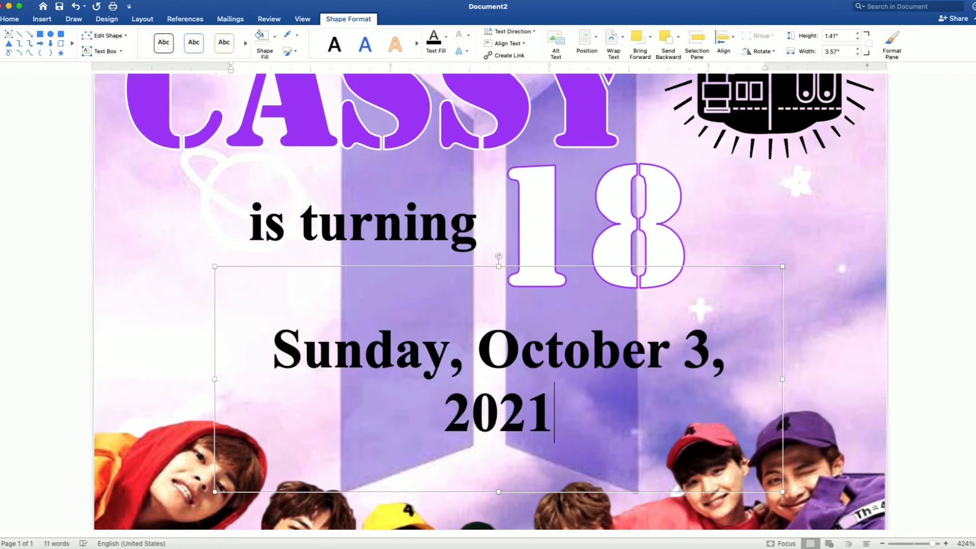
left_click_drag(782, 380, 850, 379)
left_click_drag(214, 379, 153, 380)
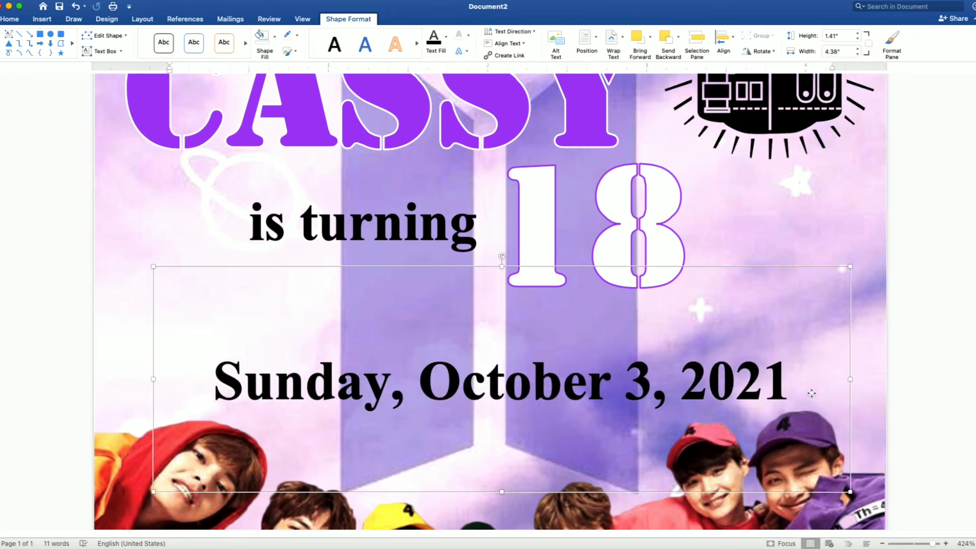
Add a second line reading "6:00 PM – 9:00 PM" under the date.
key("Return")
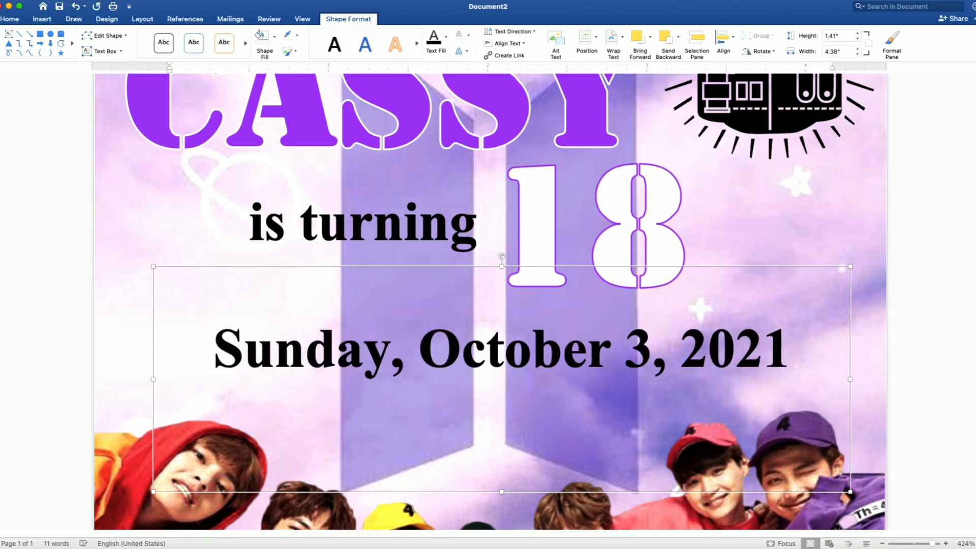
type("6")
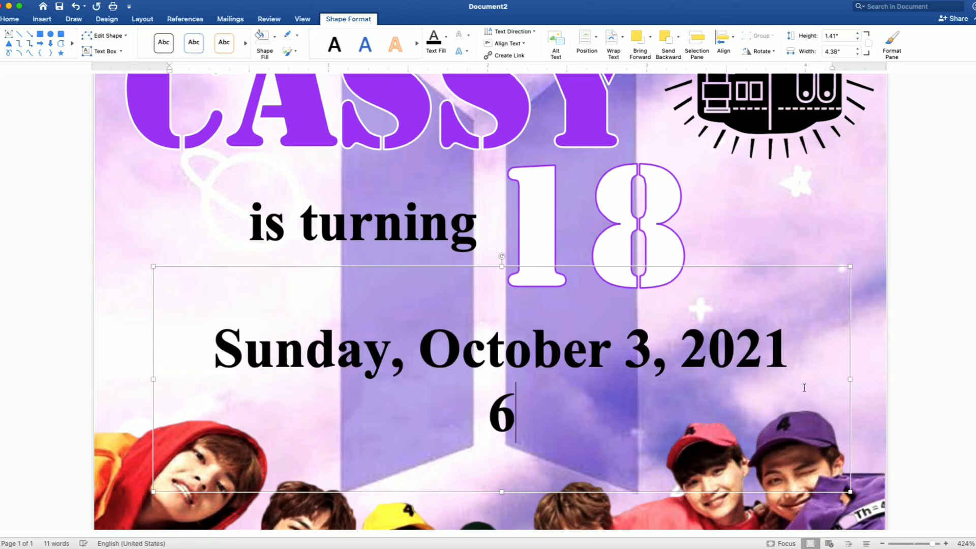
type(":00 PM - ")
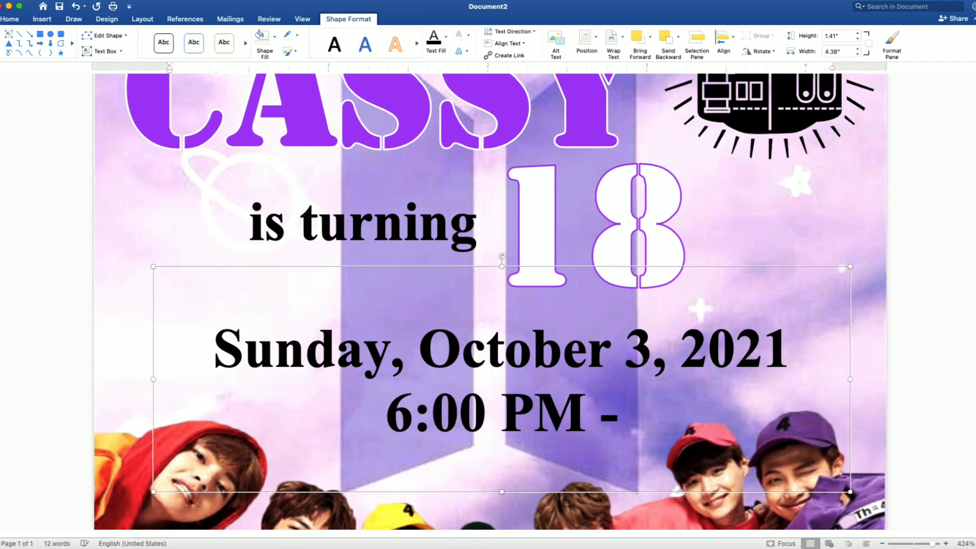
type("9:0")
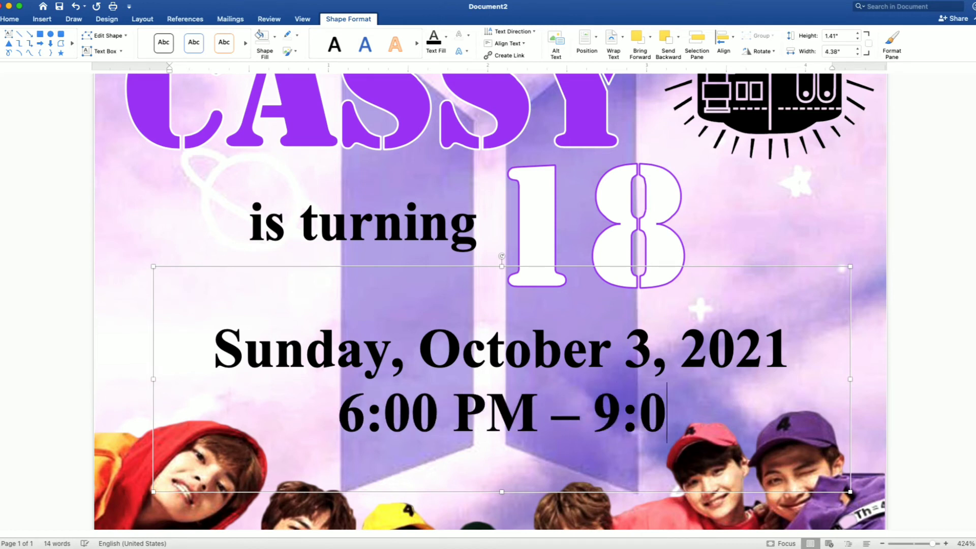
type("0 PM")
Add the venue lines "Japanese Garden", "Tondaligan Beach" and "Dagupan City" below the time, making the box about 2.14" tall.
key("Return")
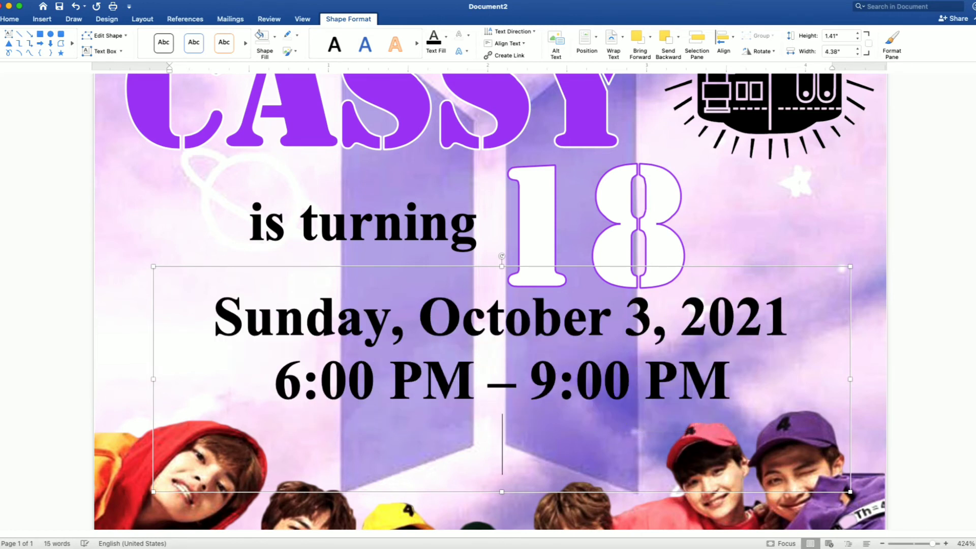
type("Japanes")
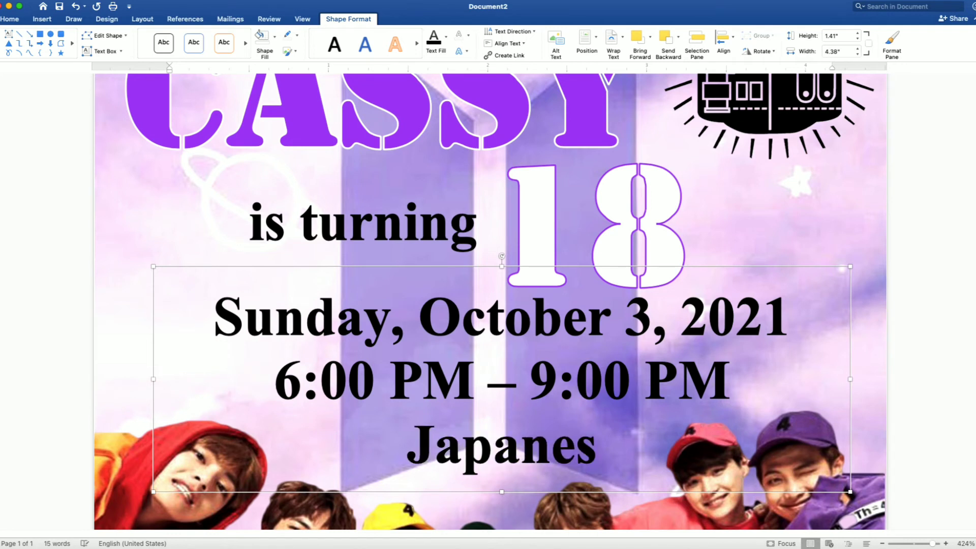
type("e Garden")
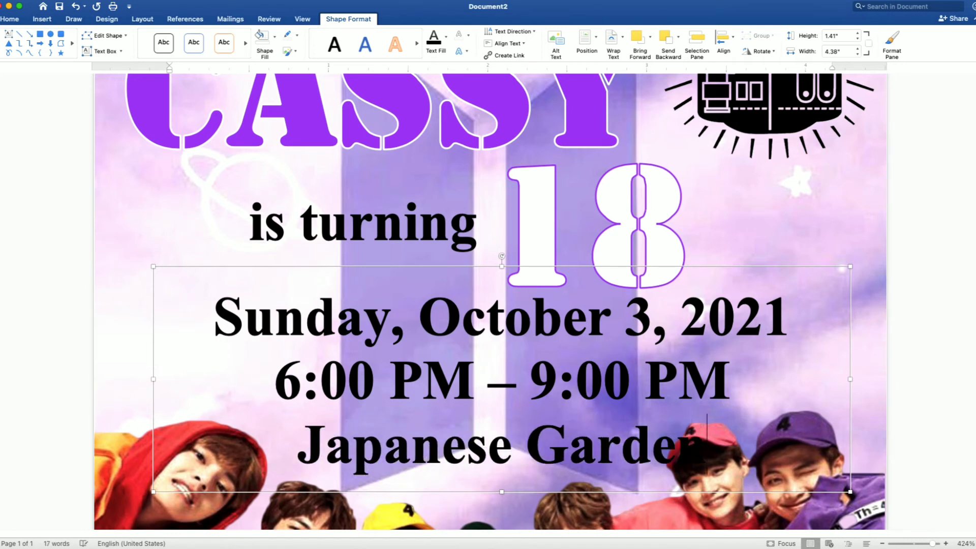
key("Return")
type("Theme Park")
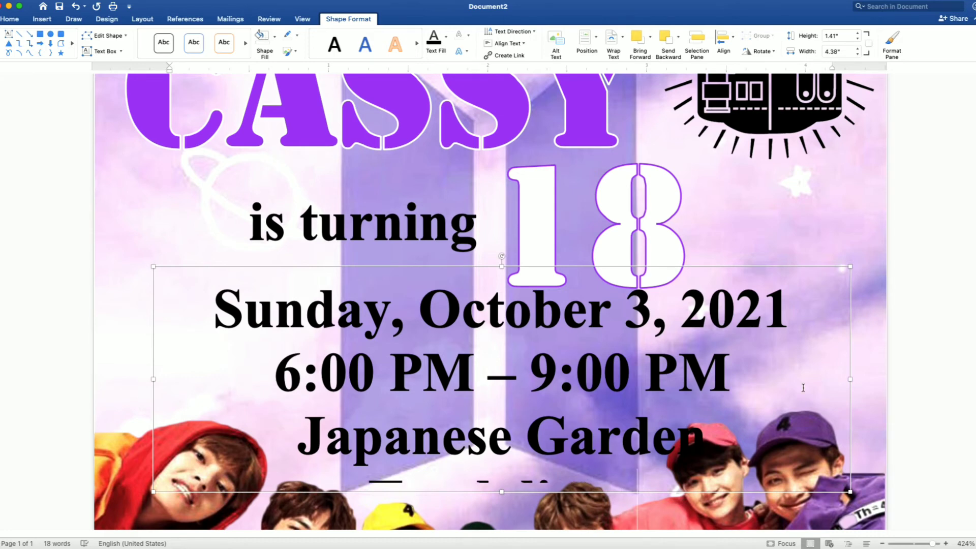
left_click_drag(503, 264, 501, 151)
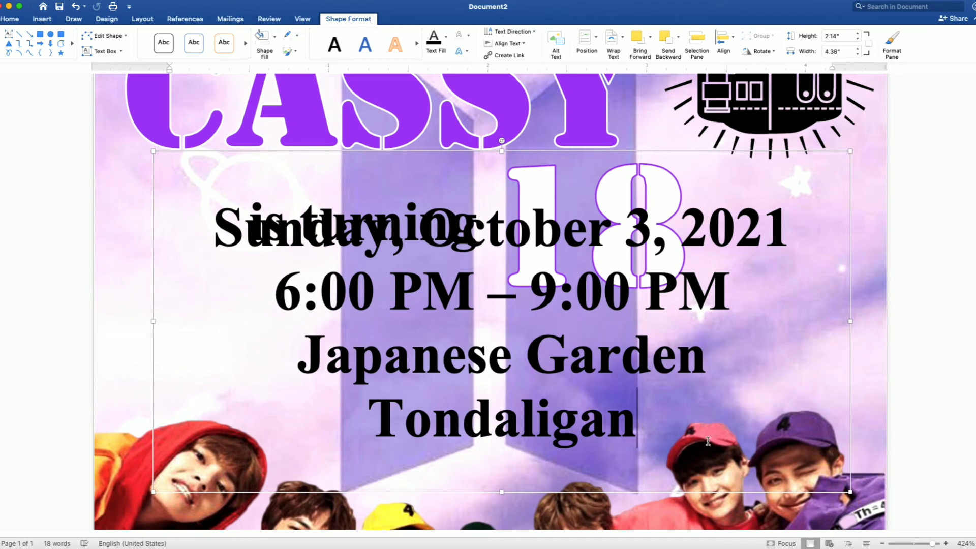
type("Beach")
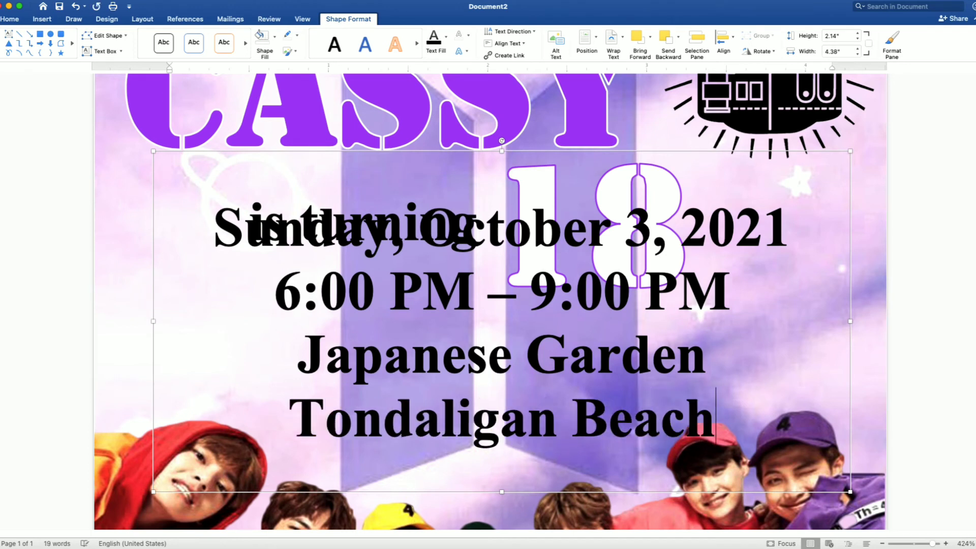
key("Return")
type("Dagupan City")
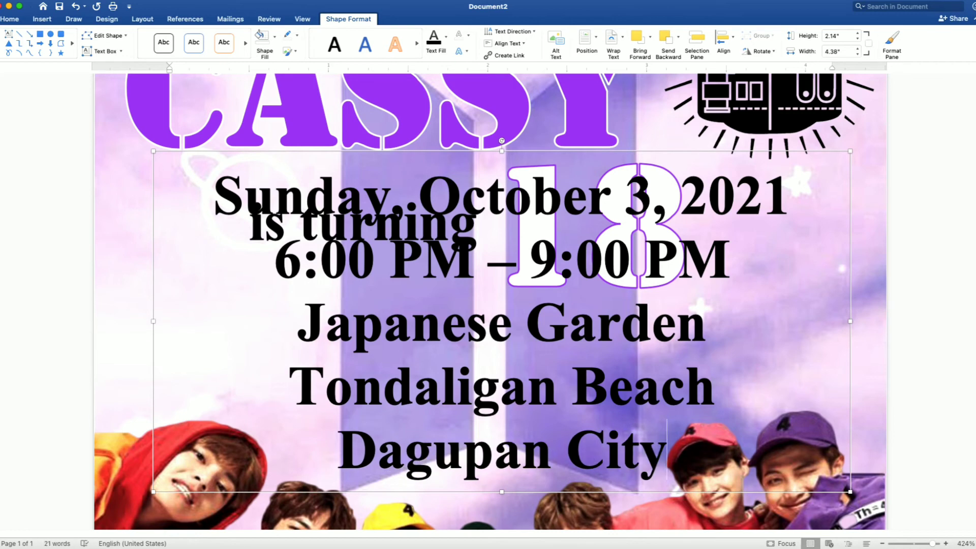
Set all the date, time and venue lines to regular weight at 12 pt.
scroll(491, 305, "down", 10)
scroll(490, 304, "down", 2)
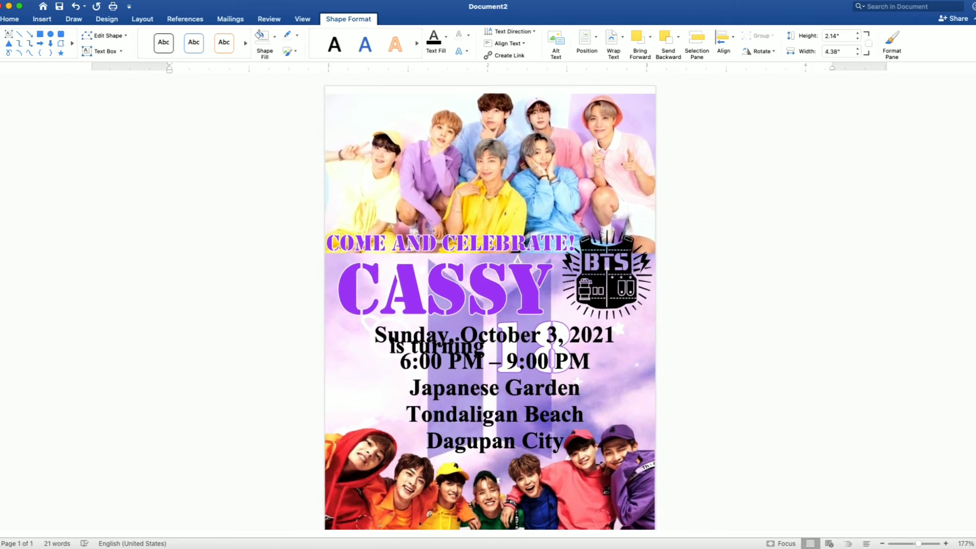
scroll(490, 305, "down", 3)
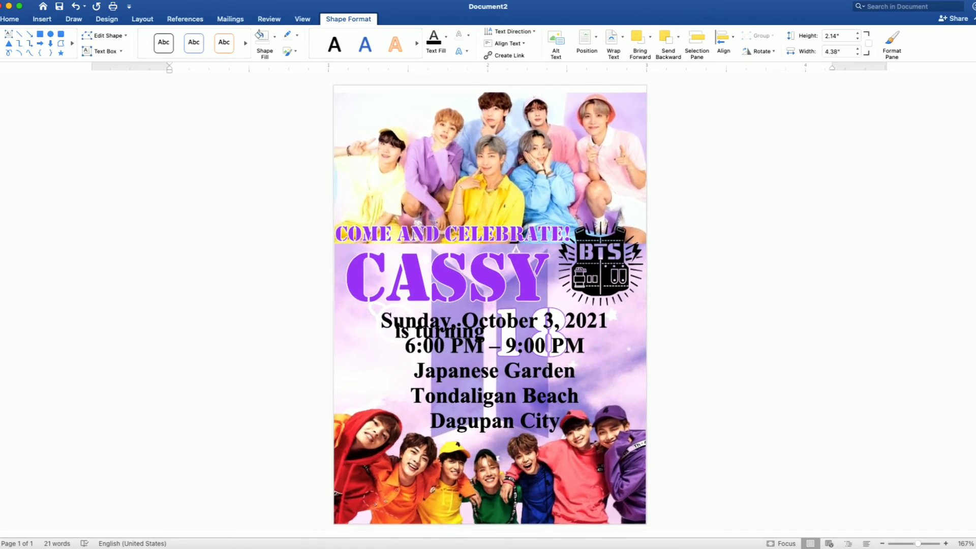
left_click(560, 419)
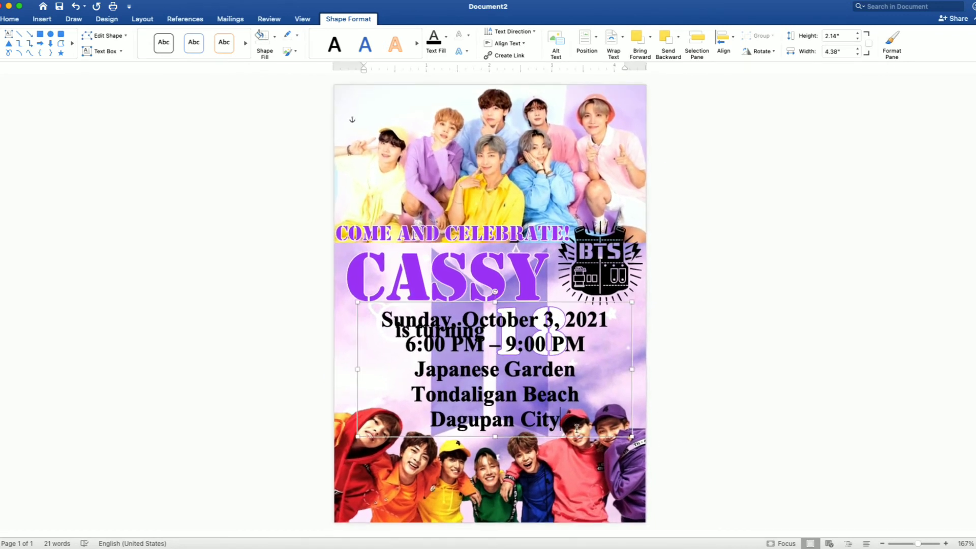
left_click_drag(576, 425, 382, 322)
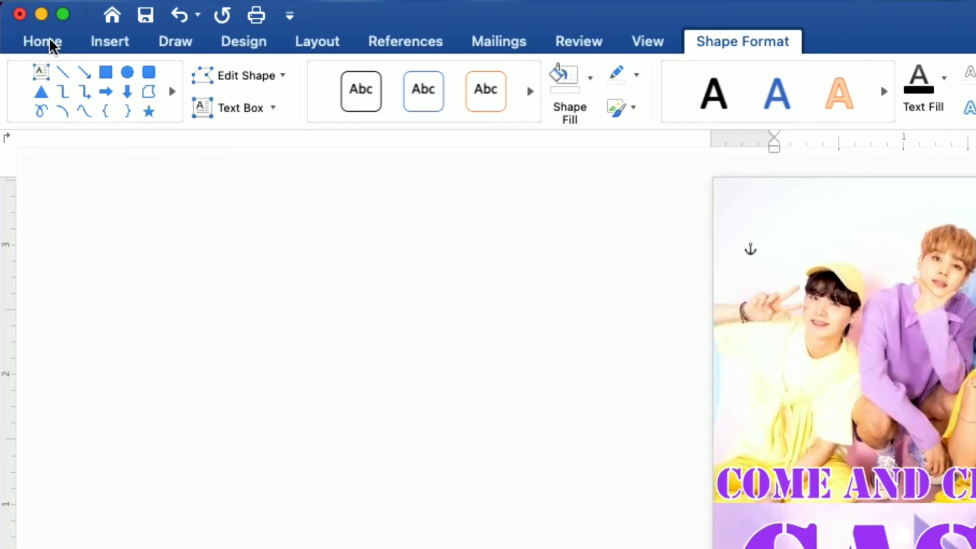
left_click(14, 19)
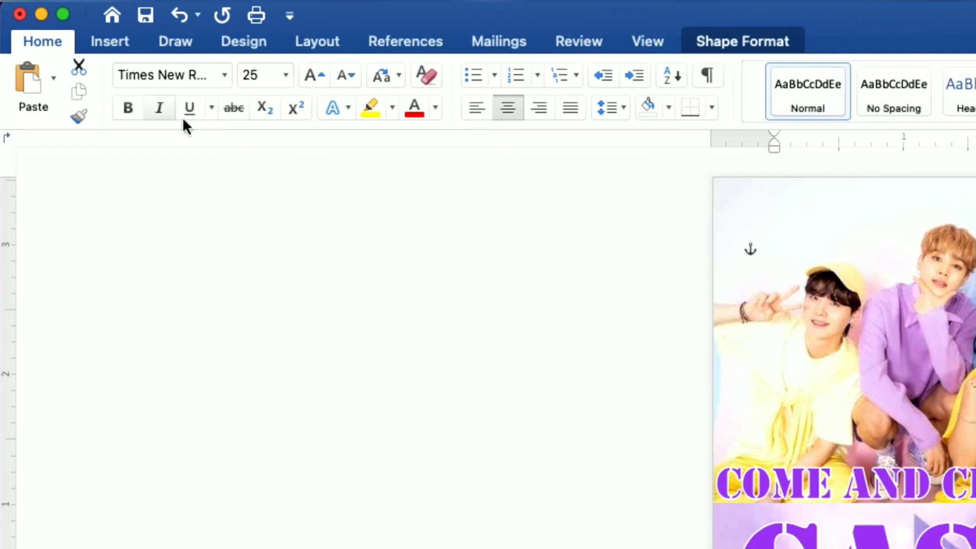
left_click(271, 79)
type("1")
key("Return")
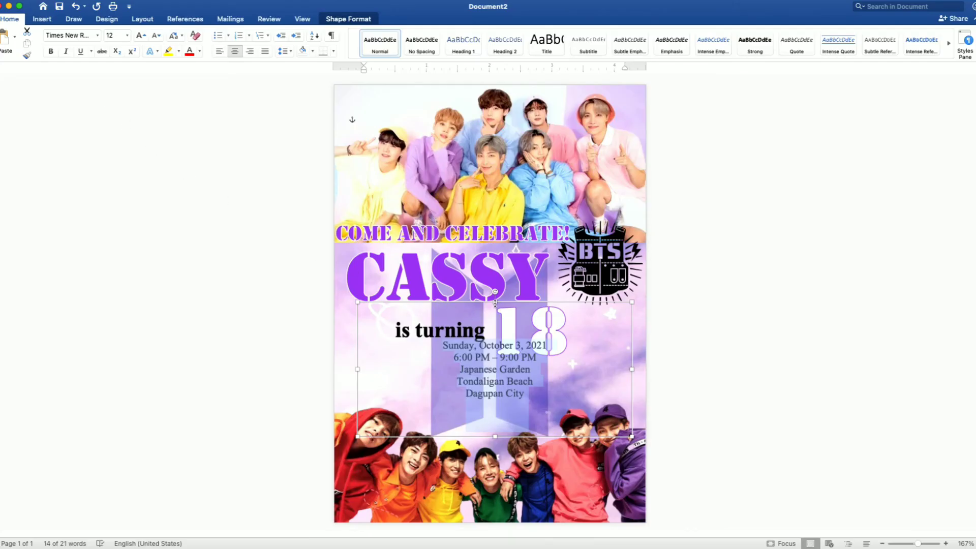
Shorten the event details box, place it below the age line, and shift "18" and "is turning" slightly down and right.
left_click_drag(495, 303, 492, 350)
left_click_drag(492, 387, 490, 392)
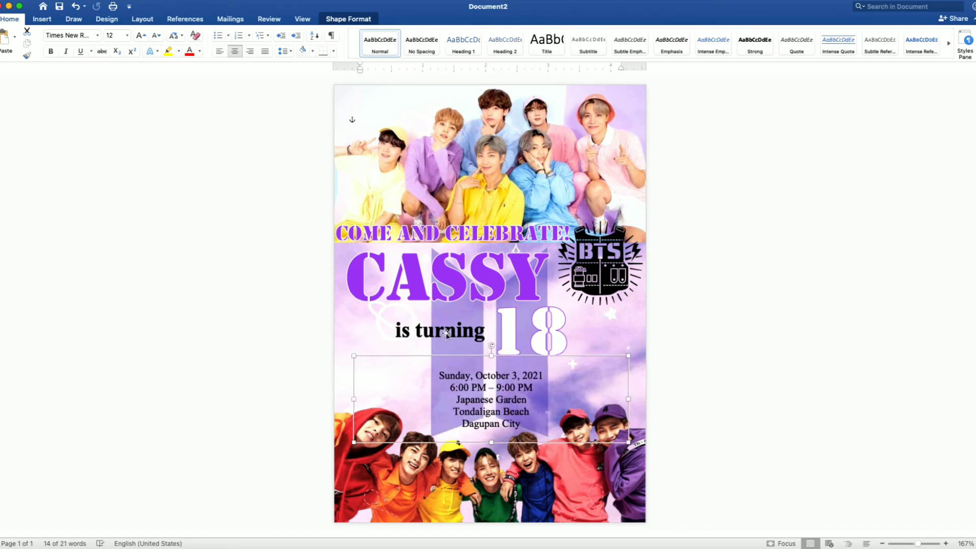
left_click_drag(526, 327, 531, 333)
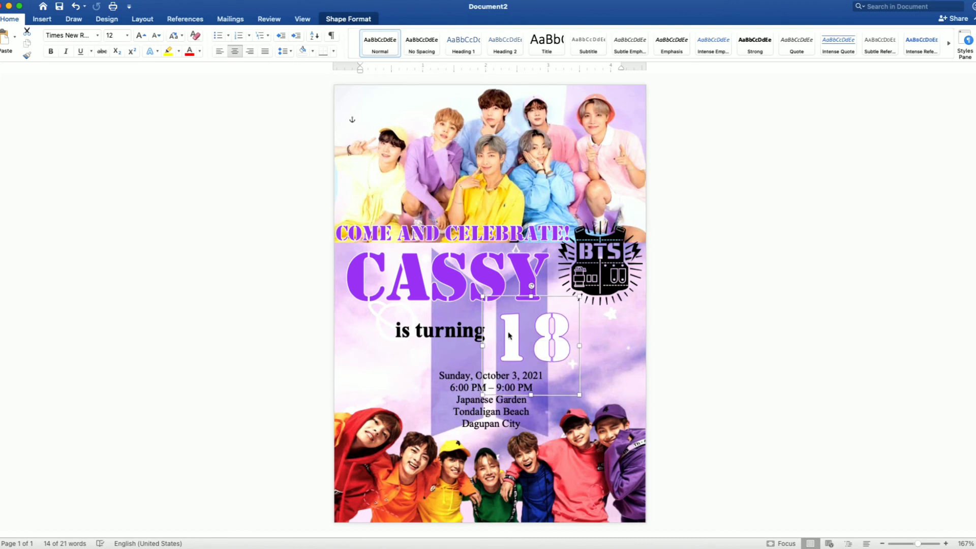
left_click_drag(456, 333, 463, 340)
Move the name slightly down and the "COME AND CELEBRATE!" heading slightly up to even out the spacing.
left_click_drag(433, 277, 434, 282)
left_click(413, 235)
key("Up")
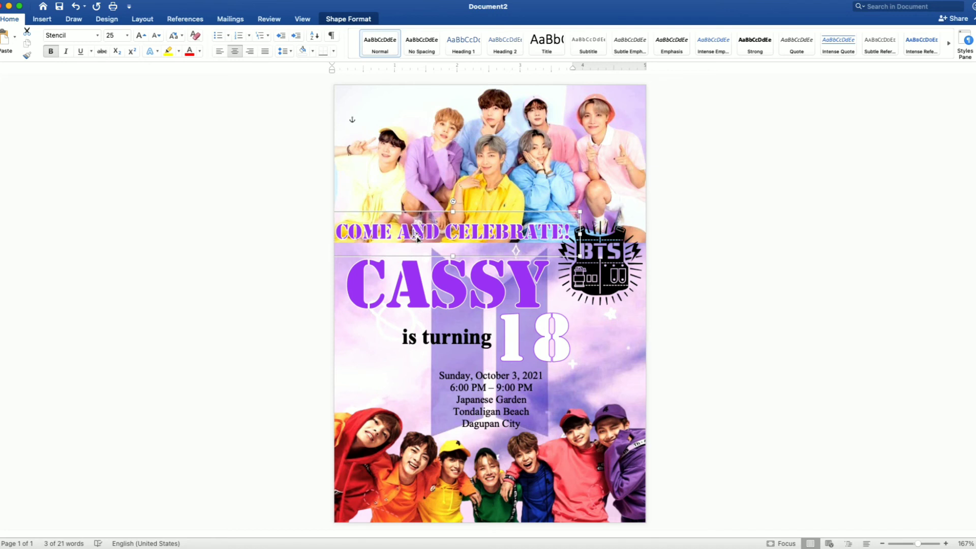
left_click(809, 311)
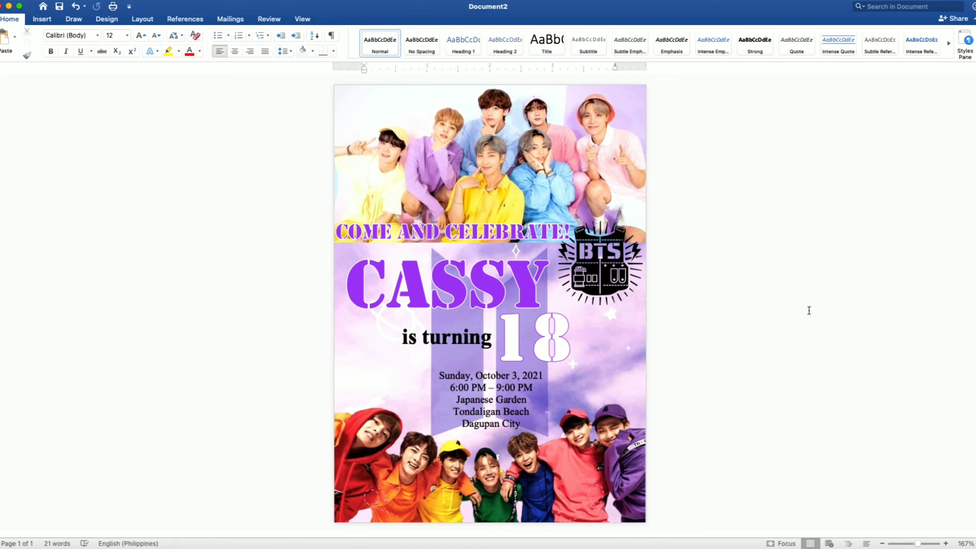